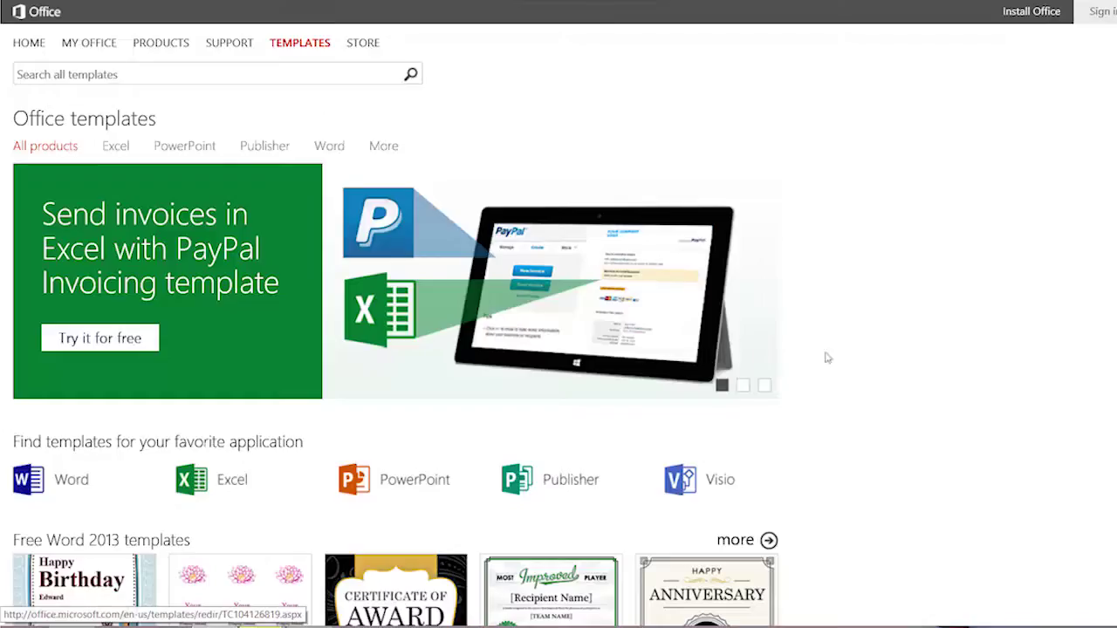
Search all Office.com templates for 'form' and open a form template's details page.
scroll(965, 381, down, 5)
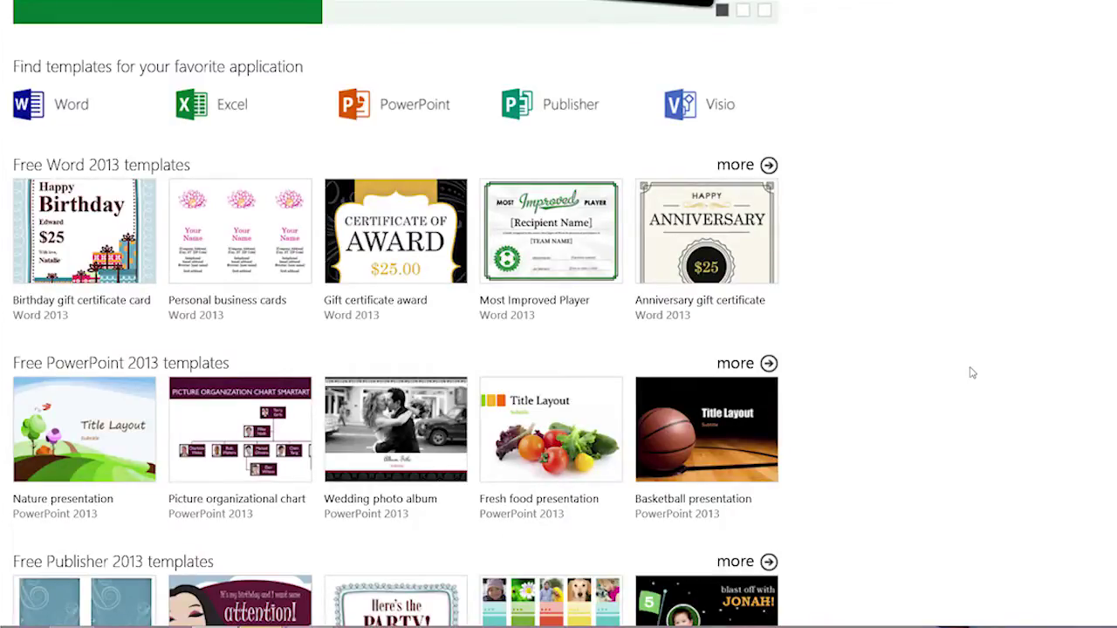
scroll(962, 385, down, 2)
scroll(967, 385, up, 4)
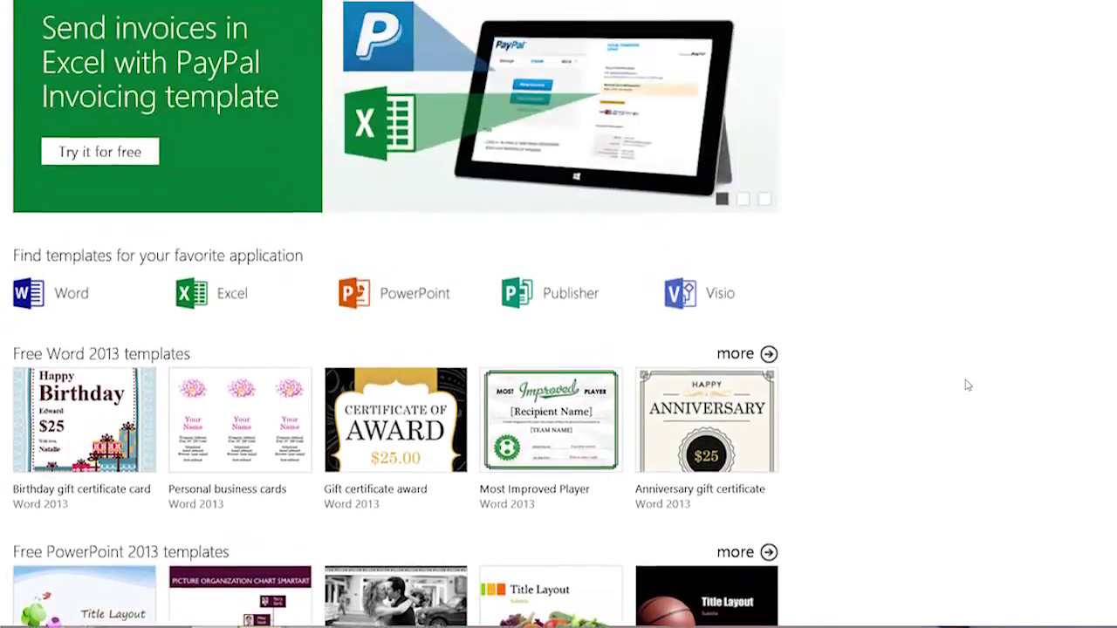
scroll(967, 385, up, 3)
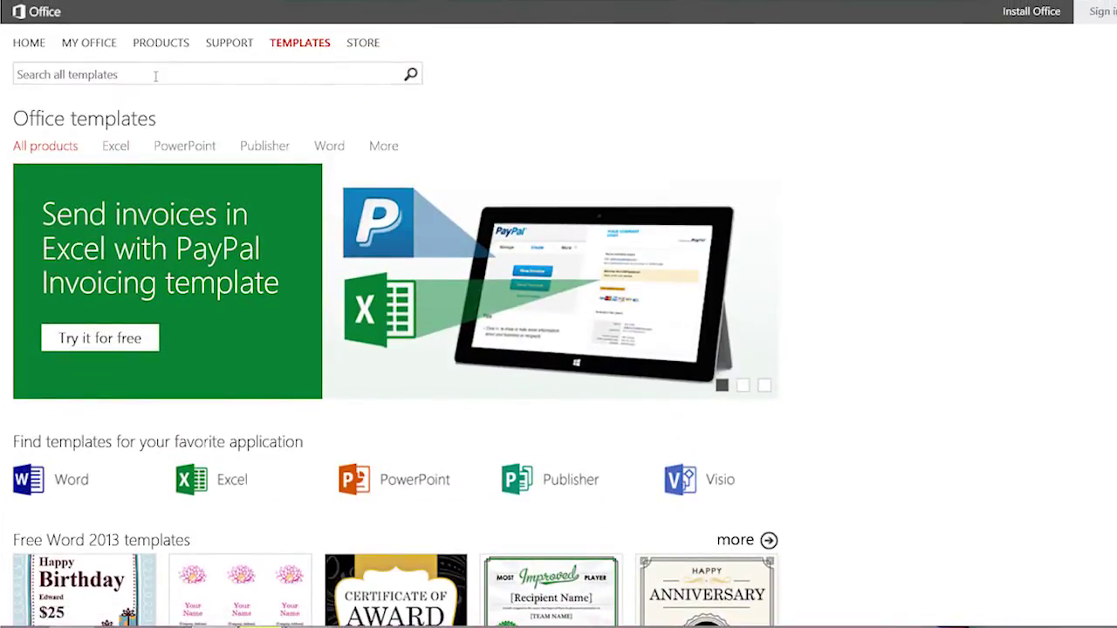
click(155, 77)
text(form)
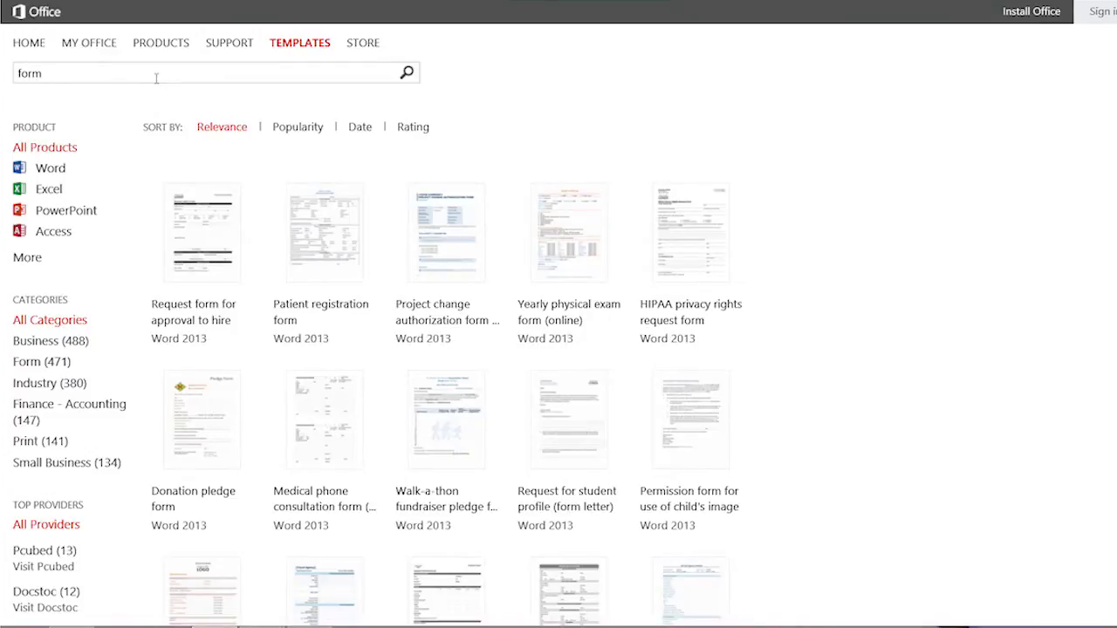
click(206, 220)
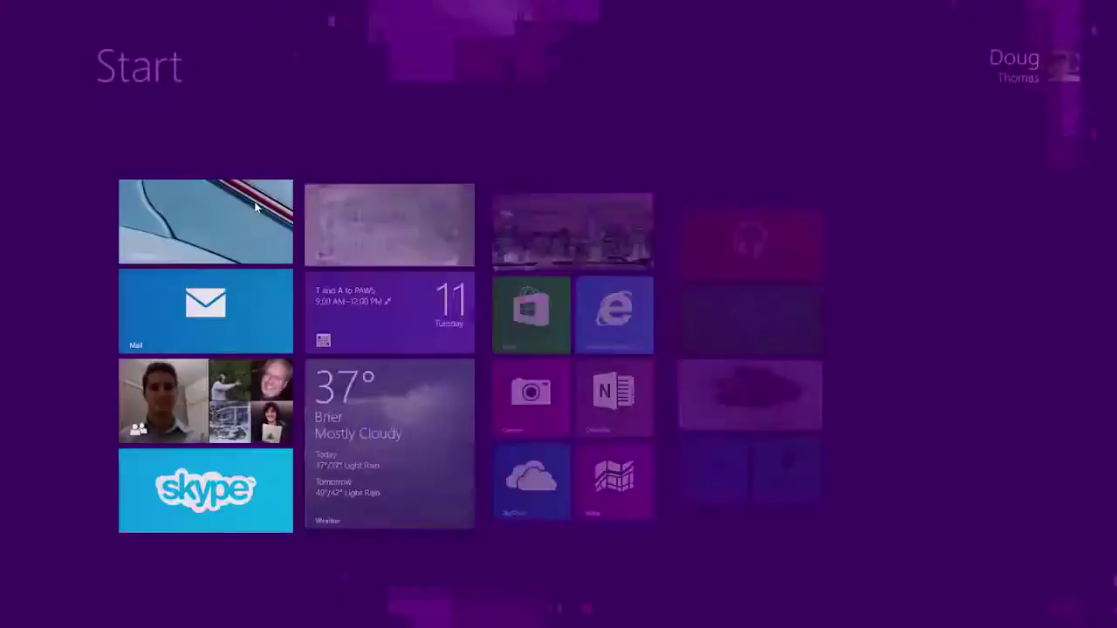
Search 'word' from the Windows Start screen to launch Word 2013.
text(word)
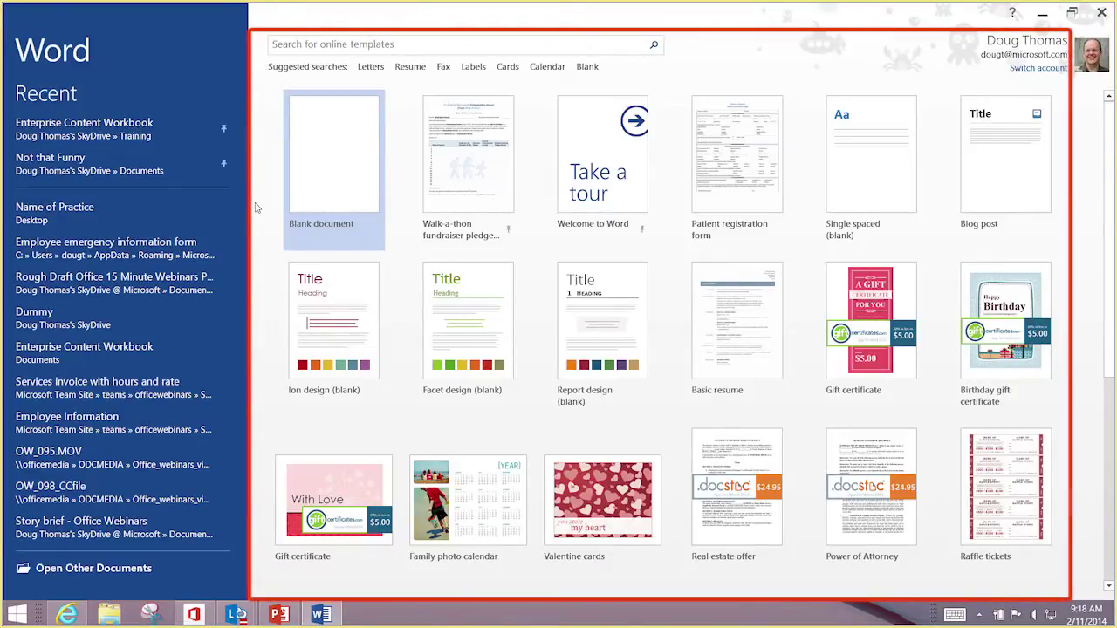
Browse the Word start screen's template gallery and activate the online template search box.
scroll(256, 207, down, 3)
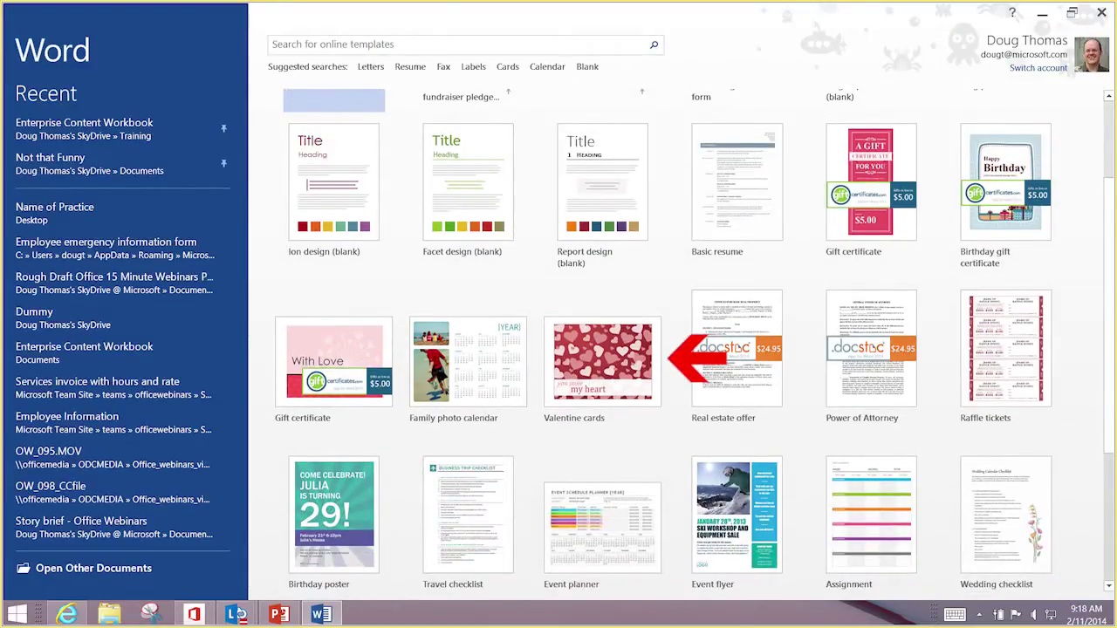
scroll(663, 341, up, 3)
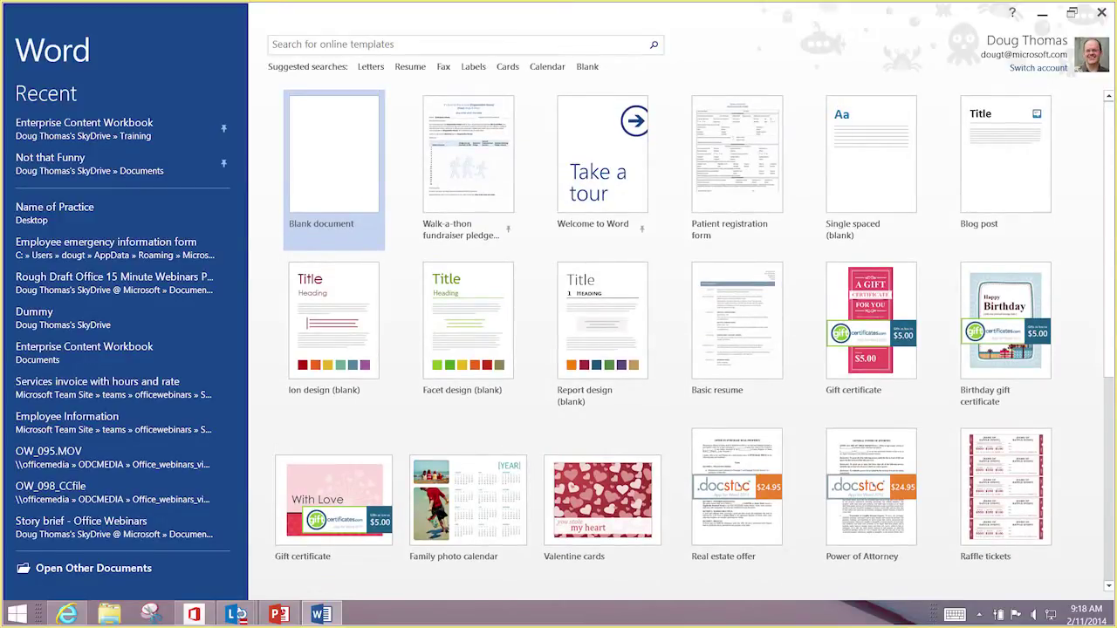
click(396, 48)
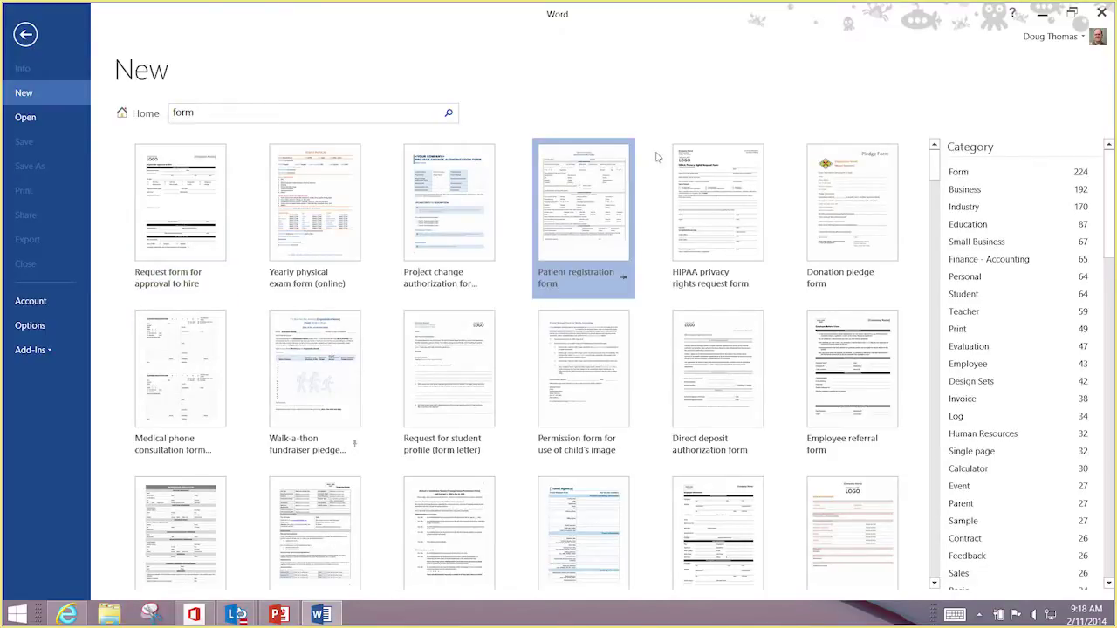
Preview the Patient registration form template and create a new document from it.
click(603, 173)
click(615, 384)
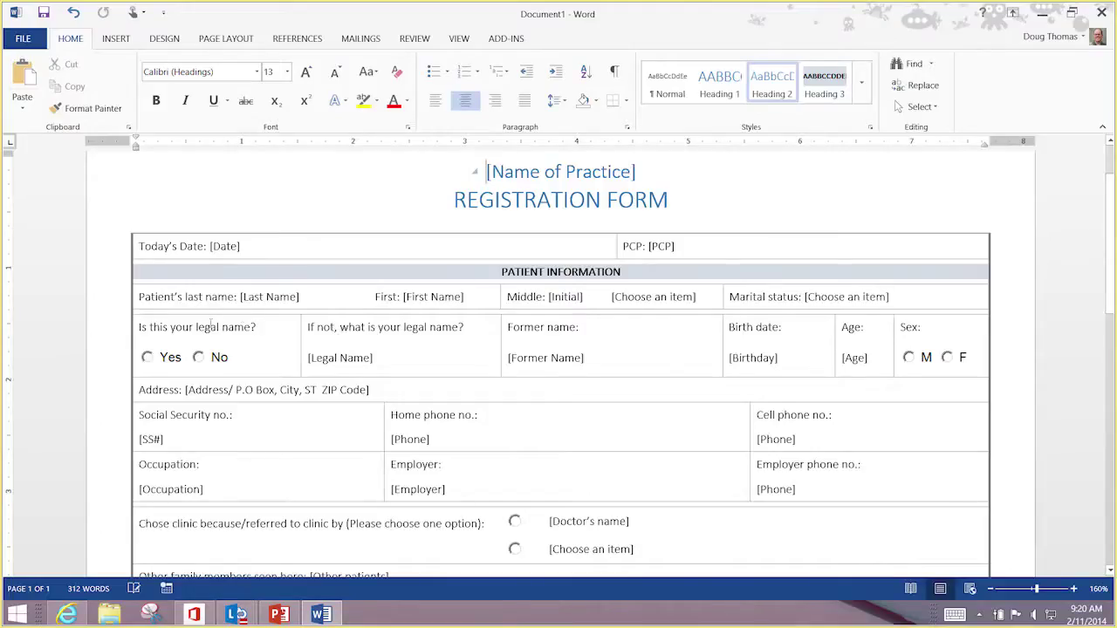
click(274, 298)
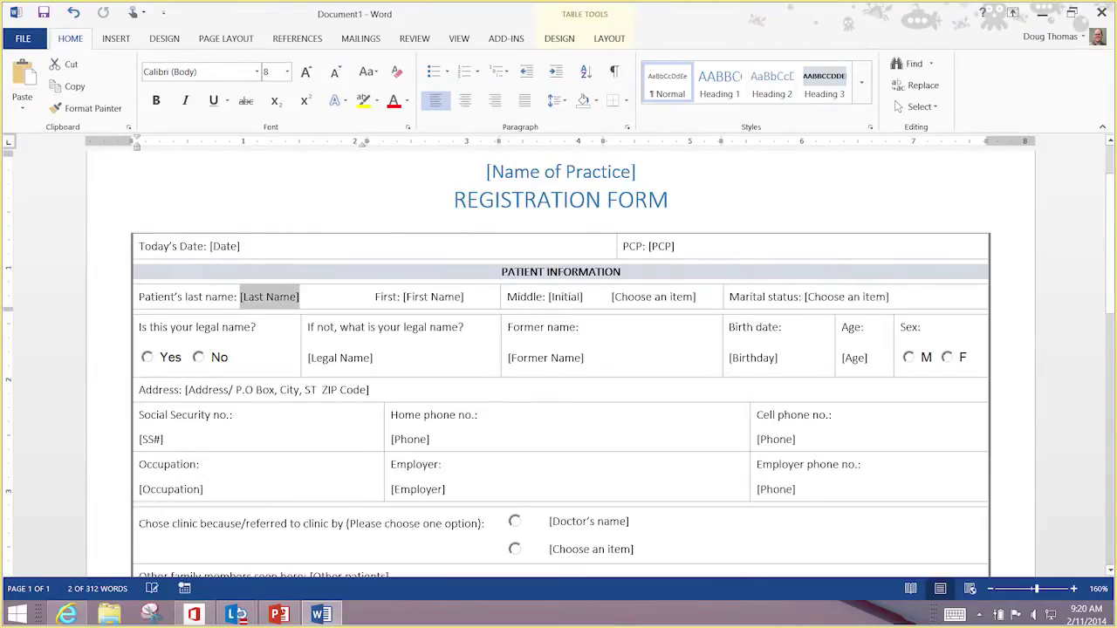
text(Thomas)
click(431, 298)
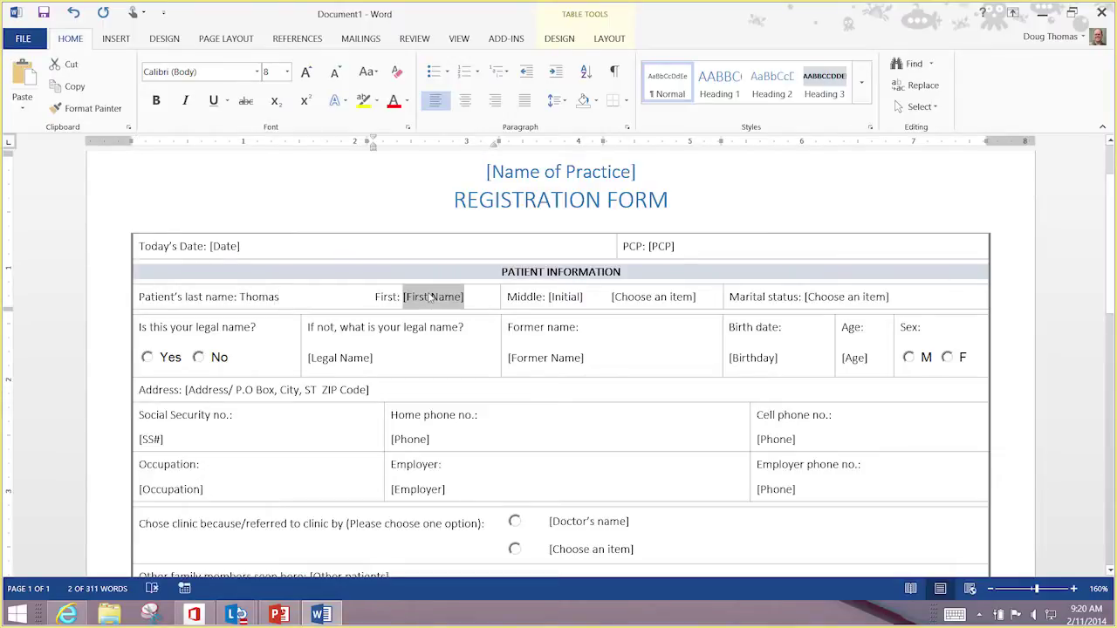
text(DOug)
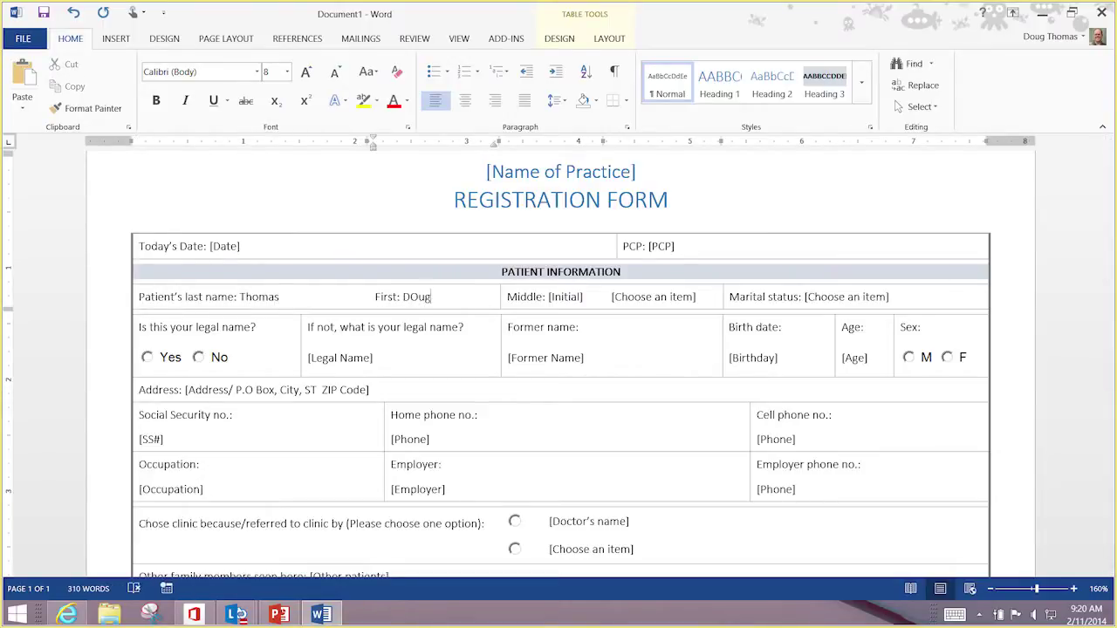
key(BackSpace)
key(BackSpace)
key(BackSpace)
key(ctrl+z)
key(ctrl+z)
key(ctrl+z)
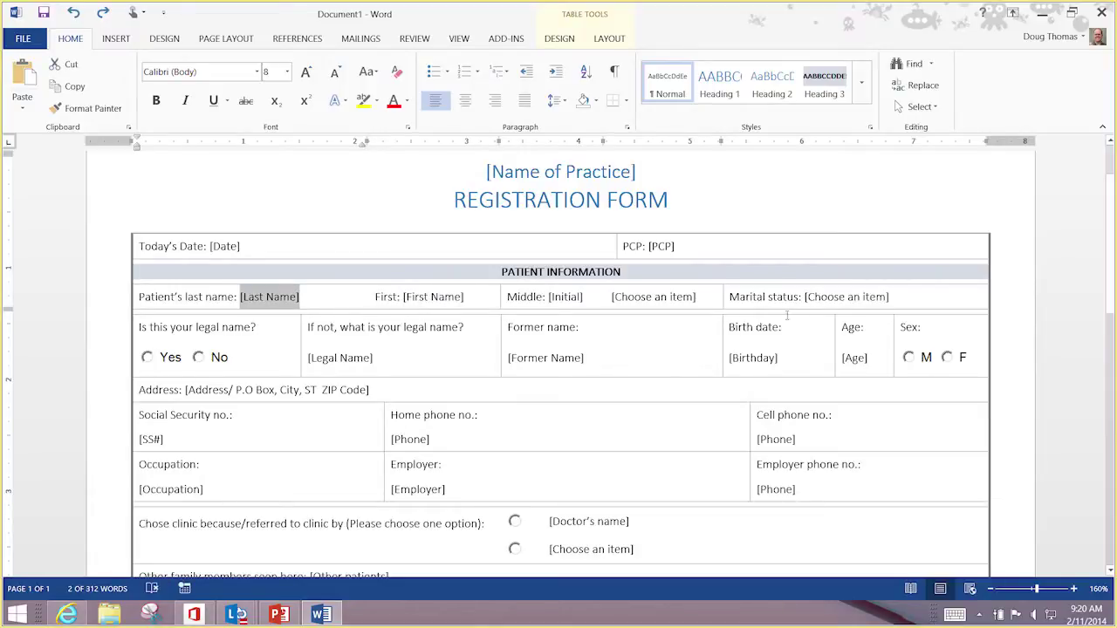
click(243, 246)
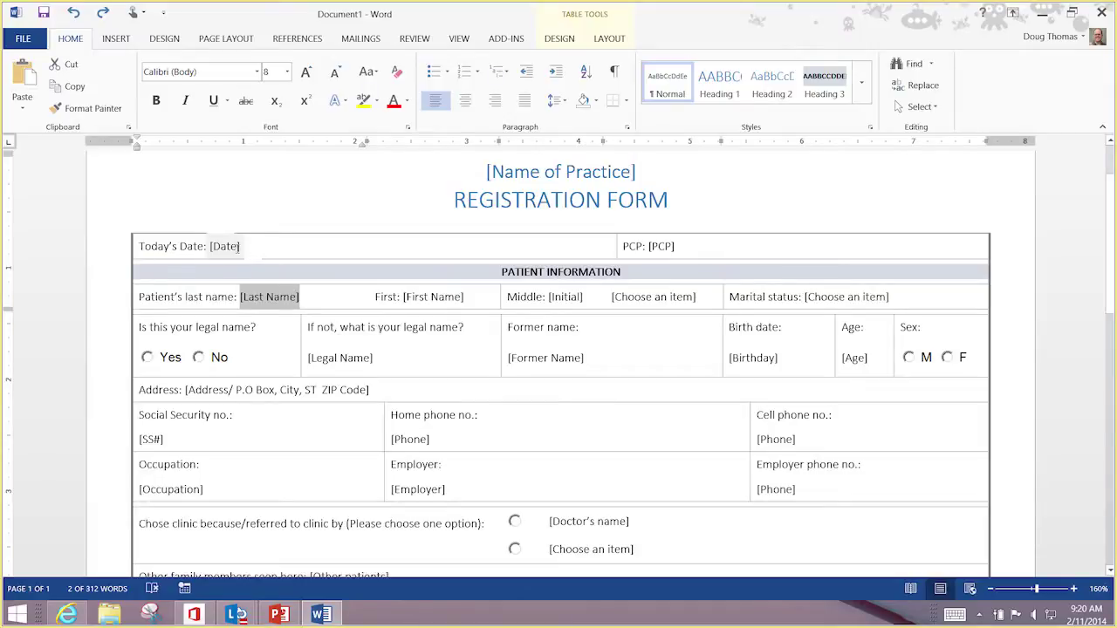
click(253, 248)
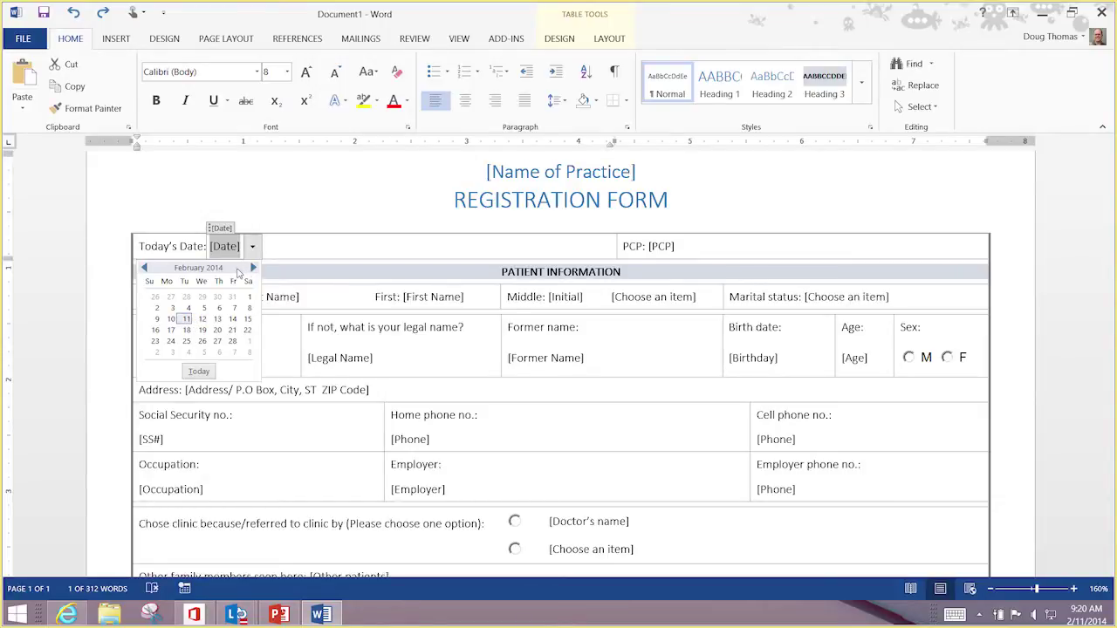
key(Escape)
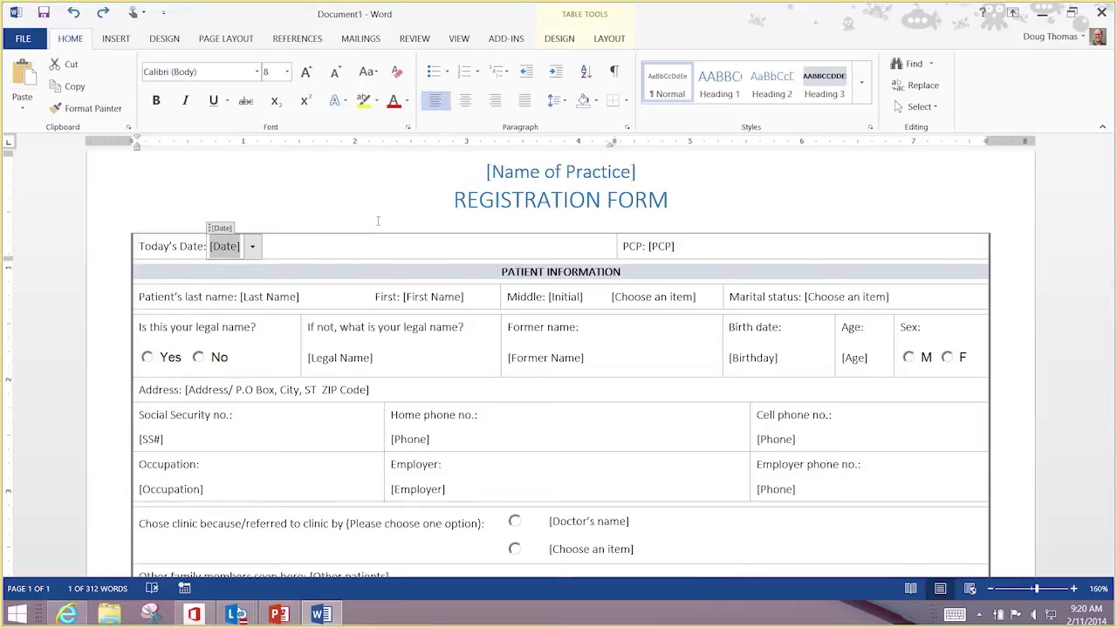
Replace the Name of Practice placeholder with 'Monkey Grinders, Inc' and check it in the authorization text.
click(570, 173)
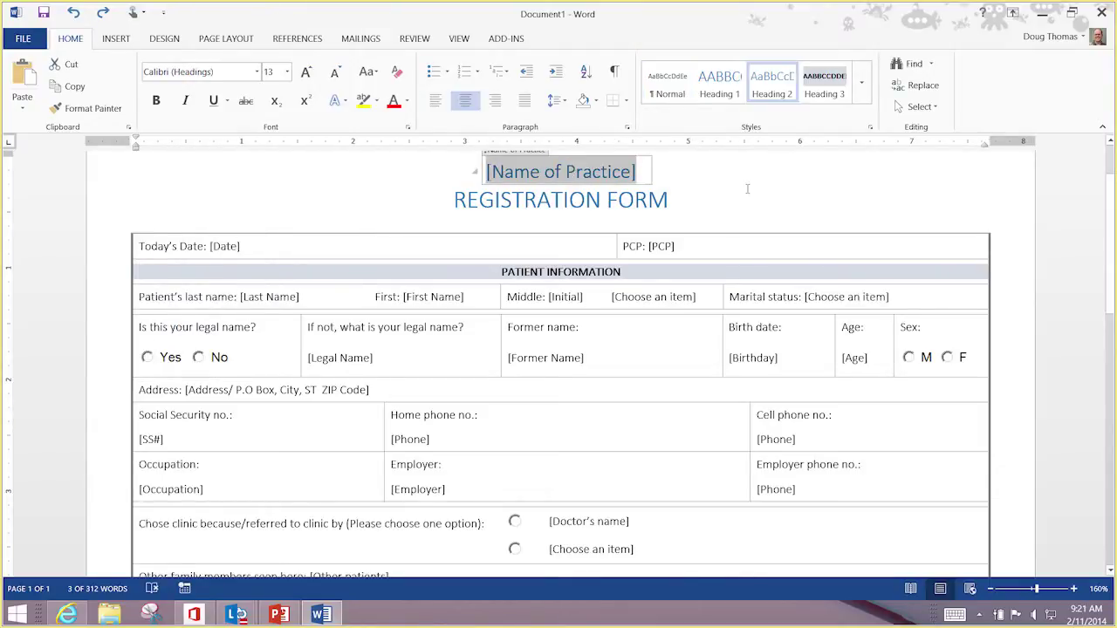
scroll(747, 189, up, 2)
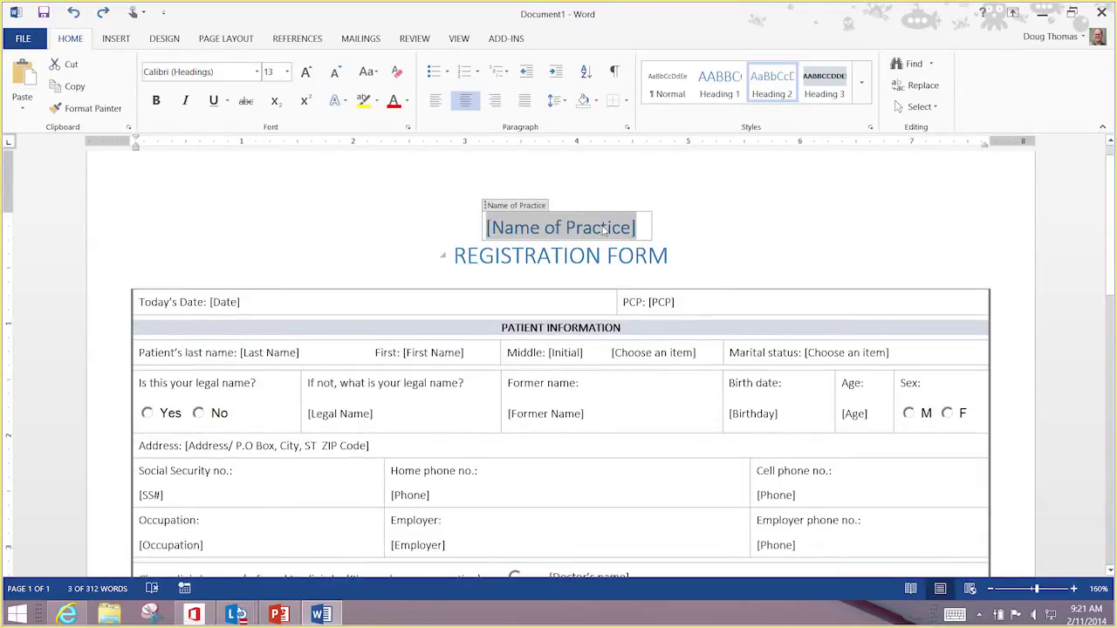
text(Mo)
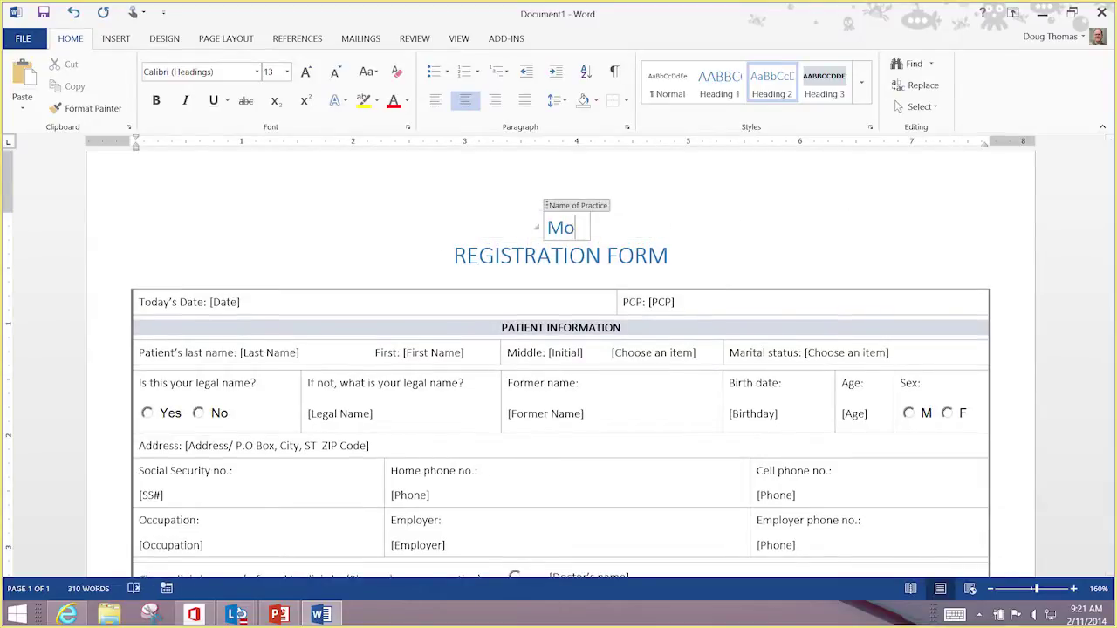
text(nkey Grinders)
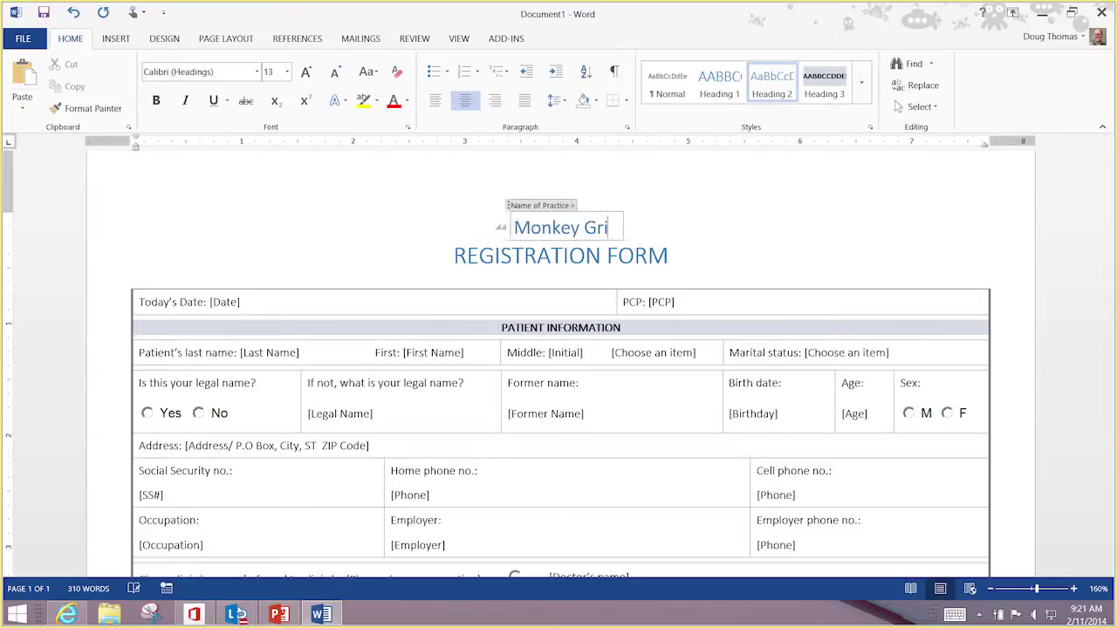
text(, Inc.)
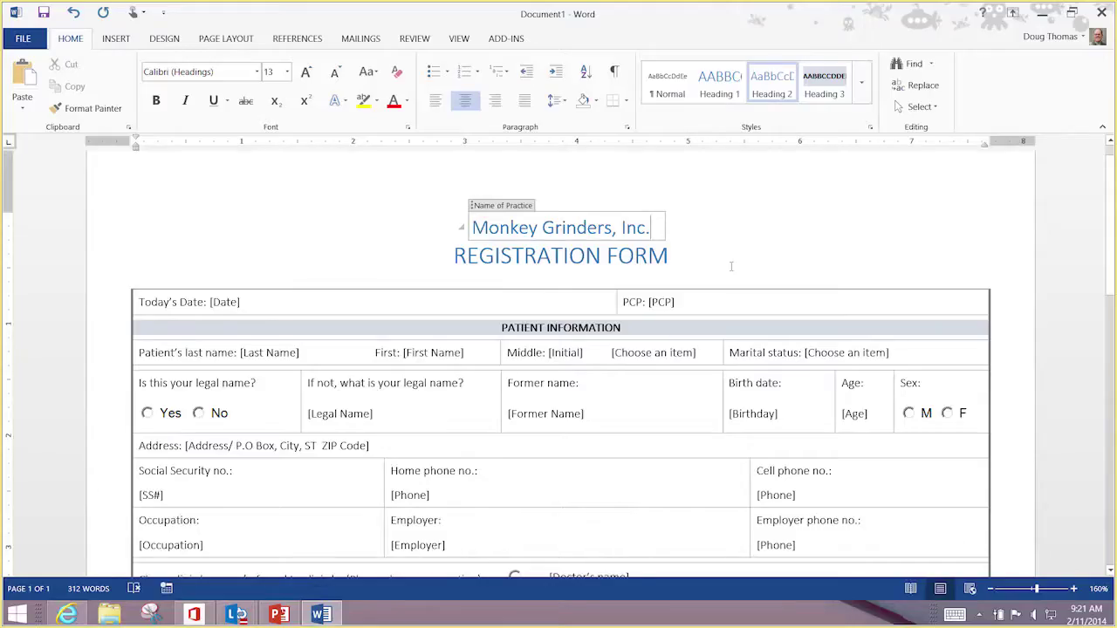
click(731, 266)
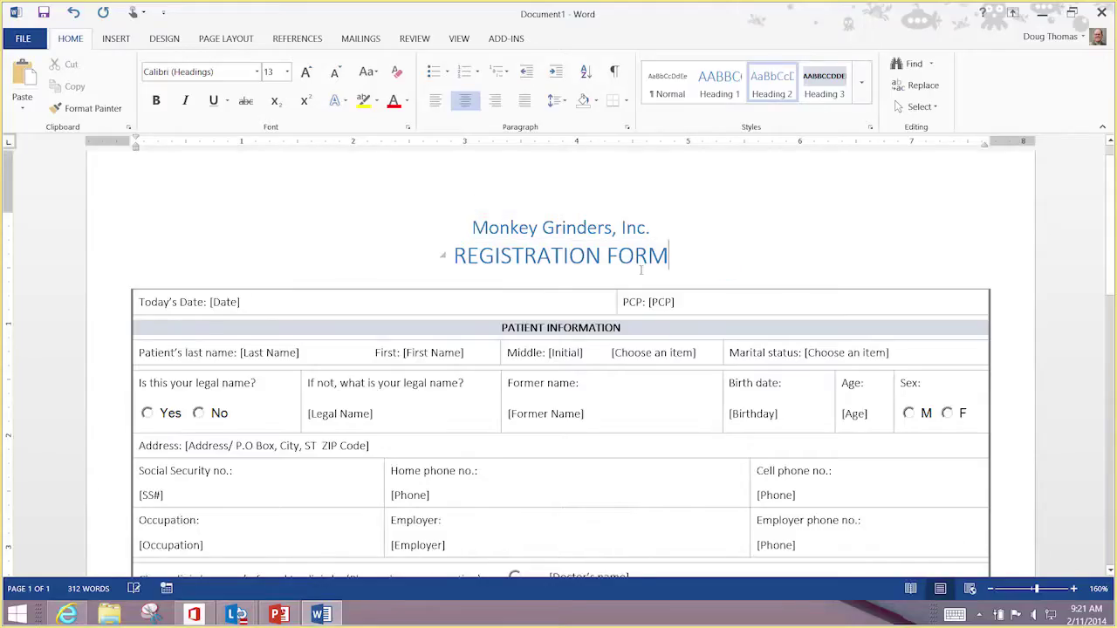
drag(1115, 251, 1114, 534)
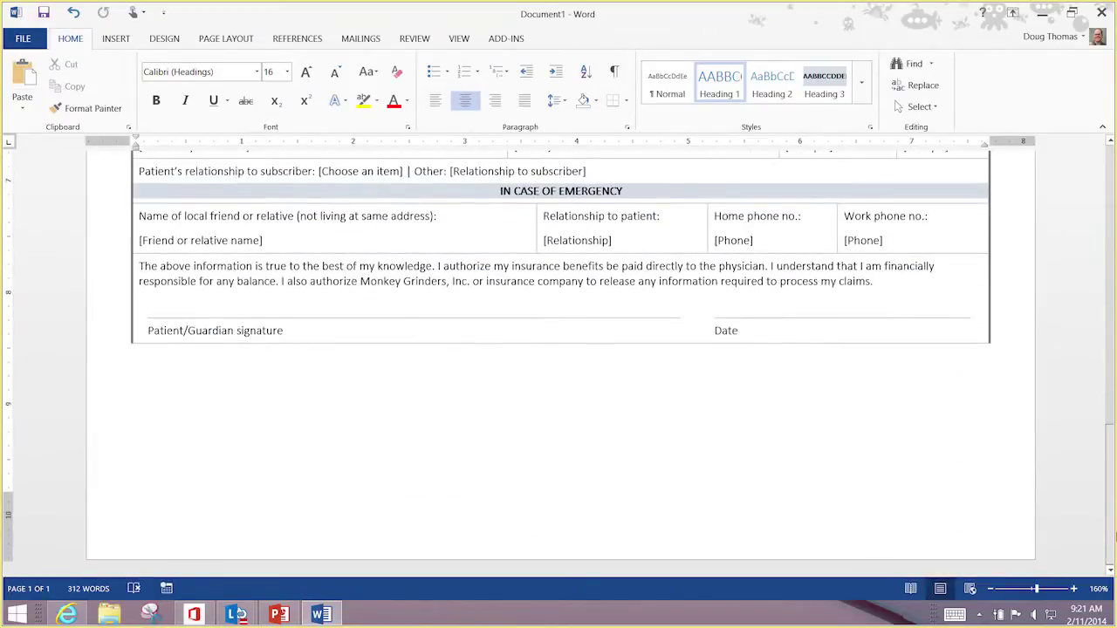
click(422, 292)
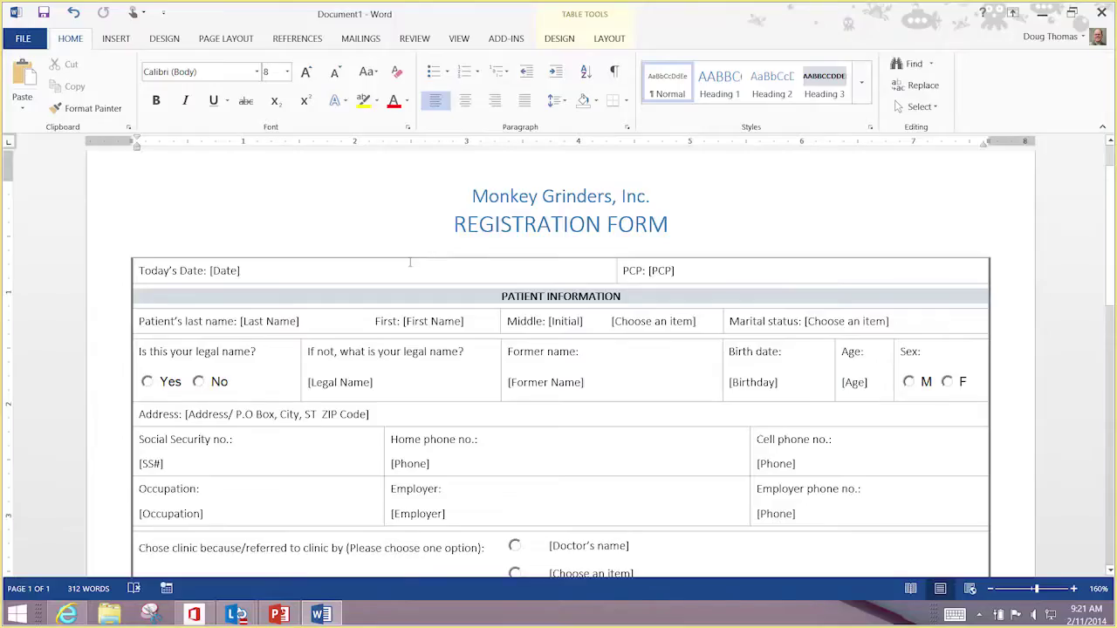
Replace the insurance section's 'Employer phone no.:' label with 'Do you like chocolate?'.
scroll(698, 366, down, 1)
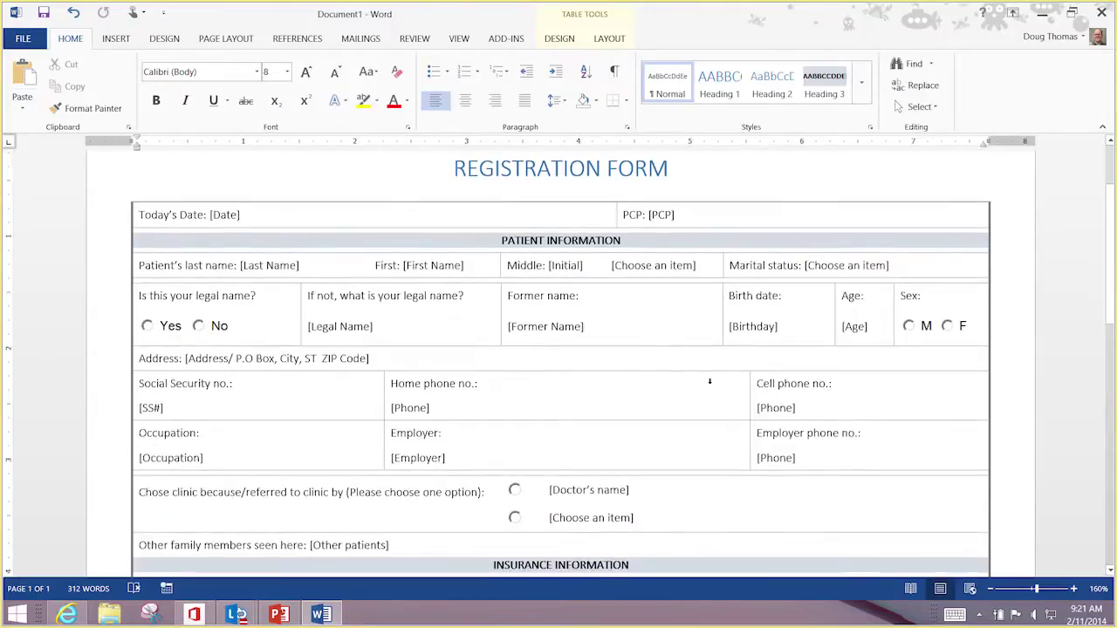
scroll(824, 392, down, 1)
scroll(829, 393, down, 2)
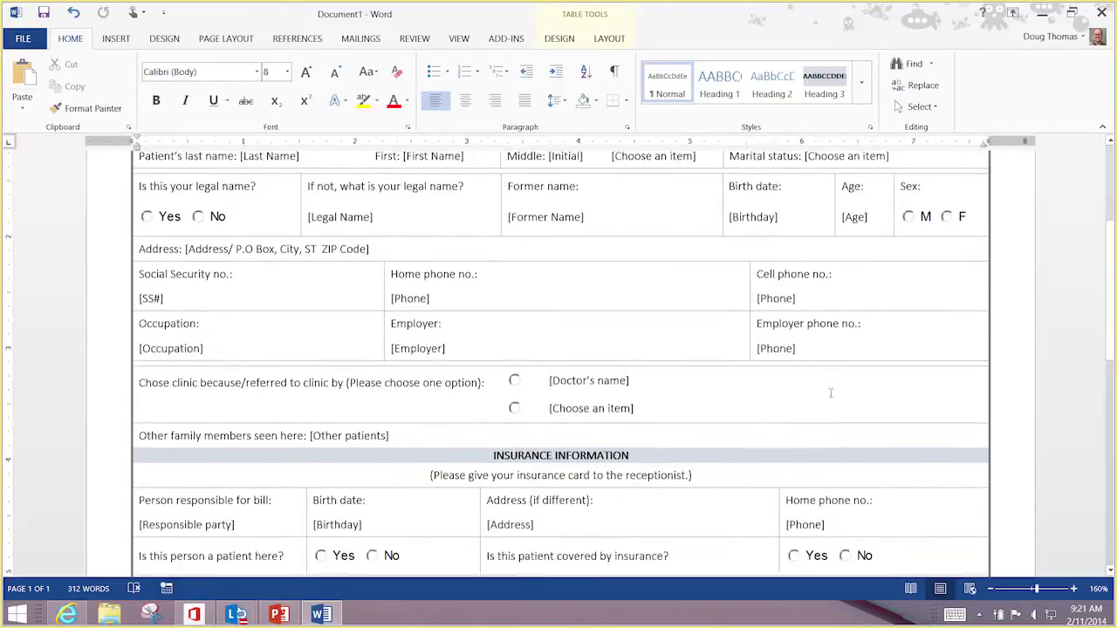
scroll(873, 493, down, 1)
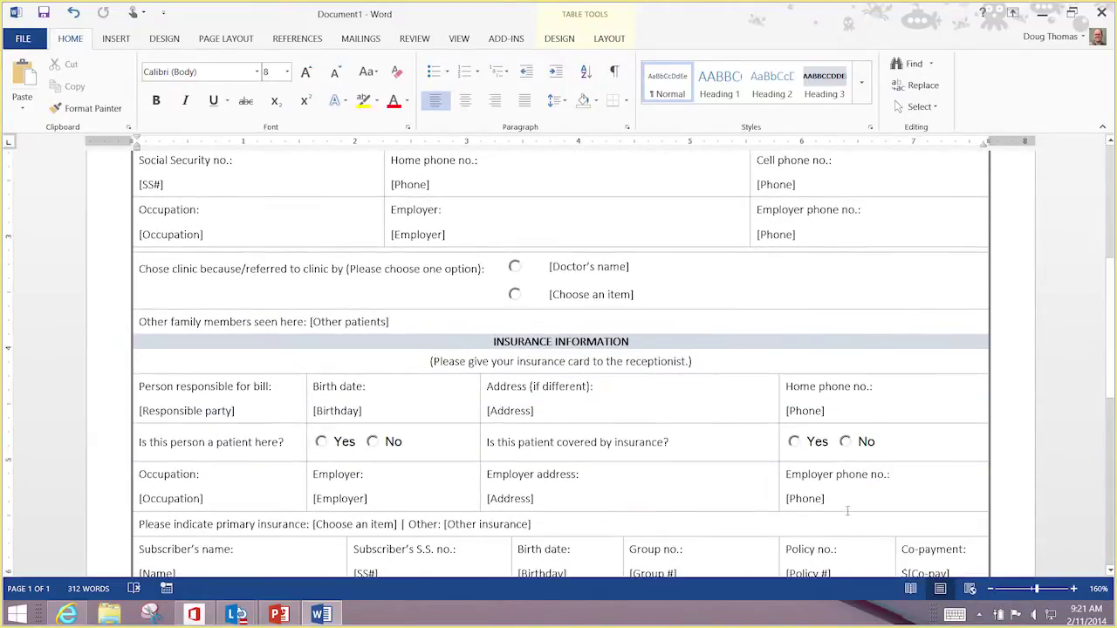
triple_click(823, 474)
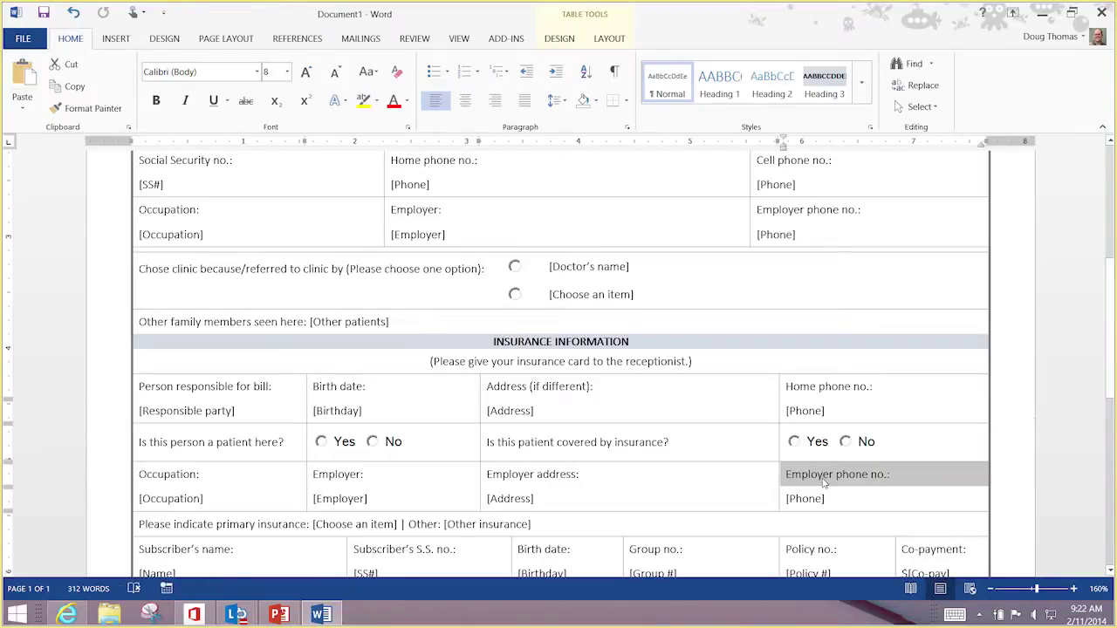
text(Do you like chocolate?)
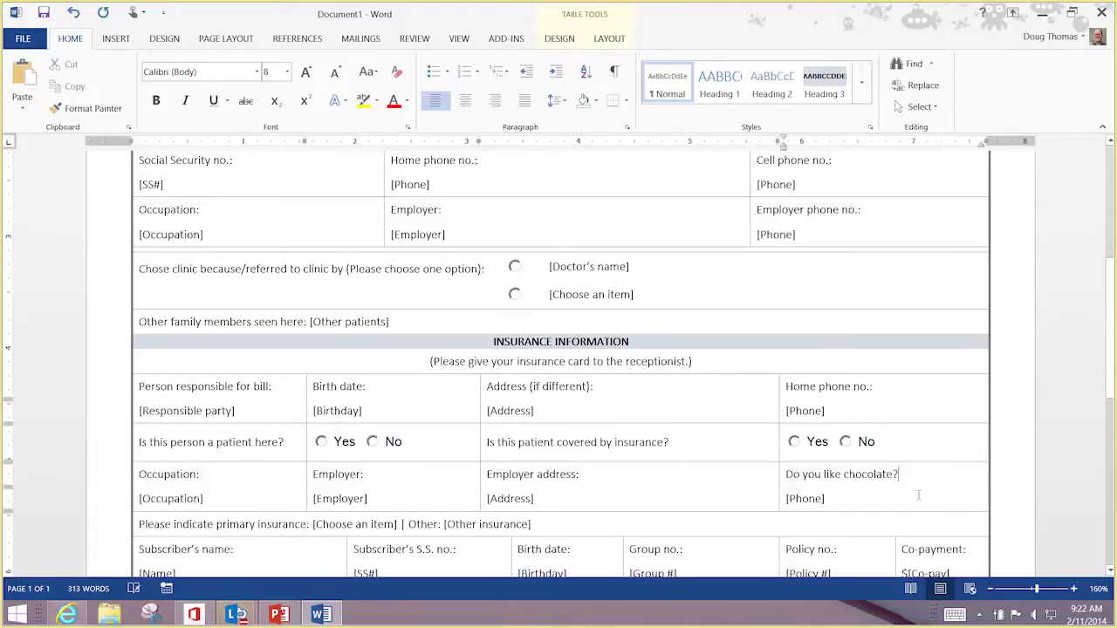
click(805, 506)
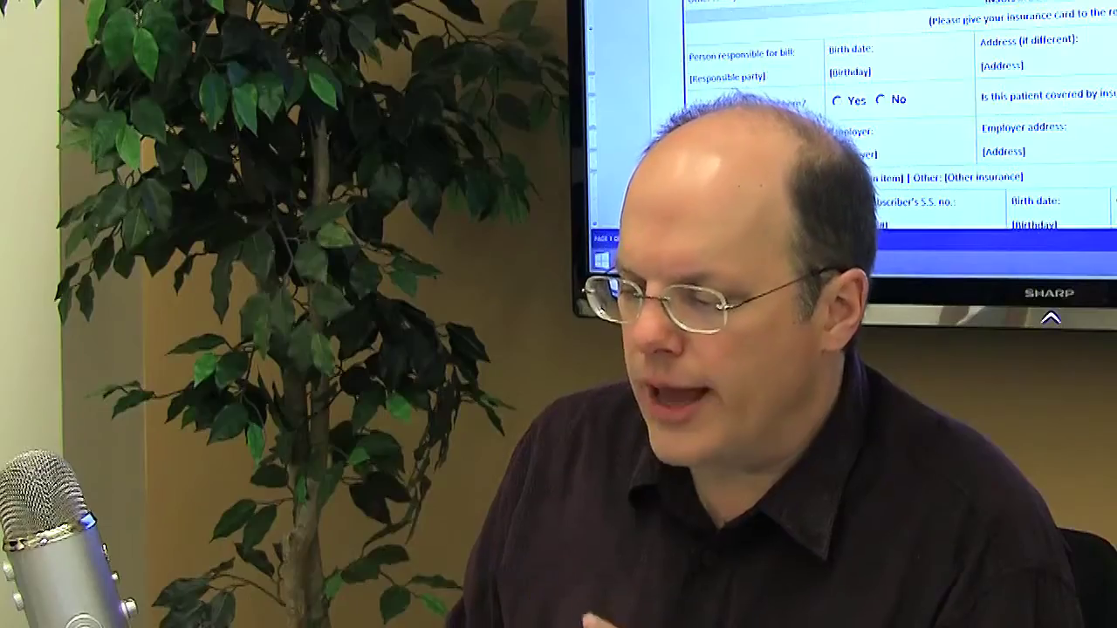
scroll(855, 131, up, 3)
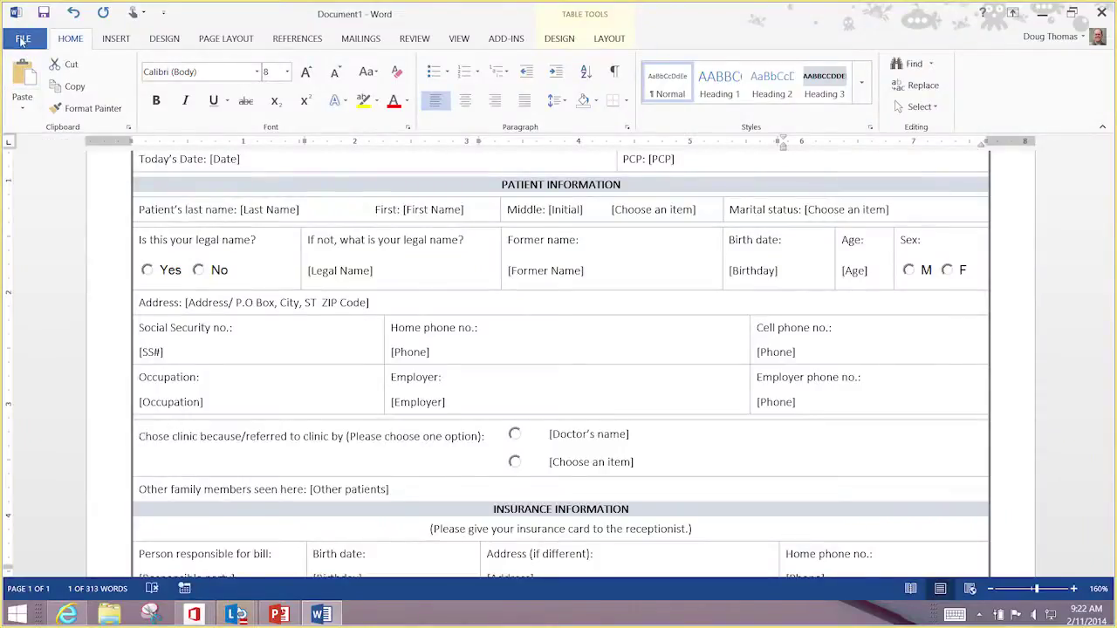
click(22, 39)
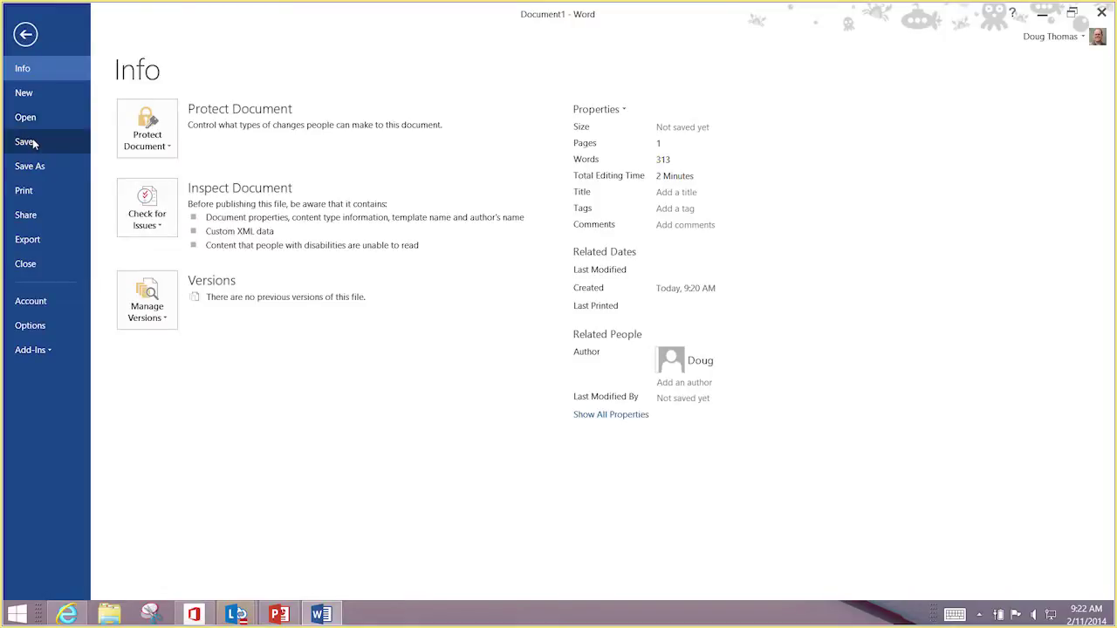
click(35, 164)
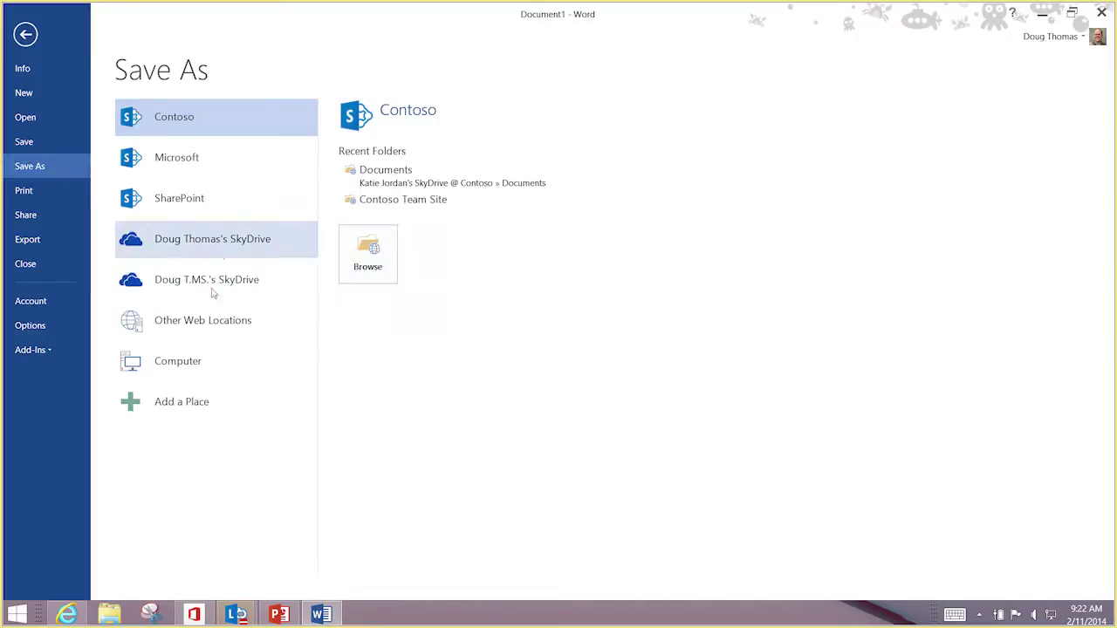
click(203, 358)
click(372, 158)
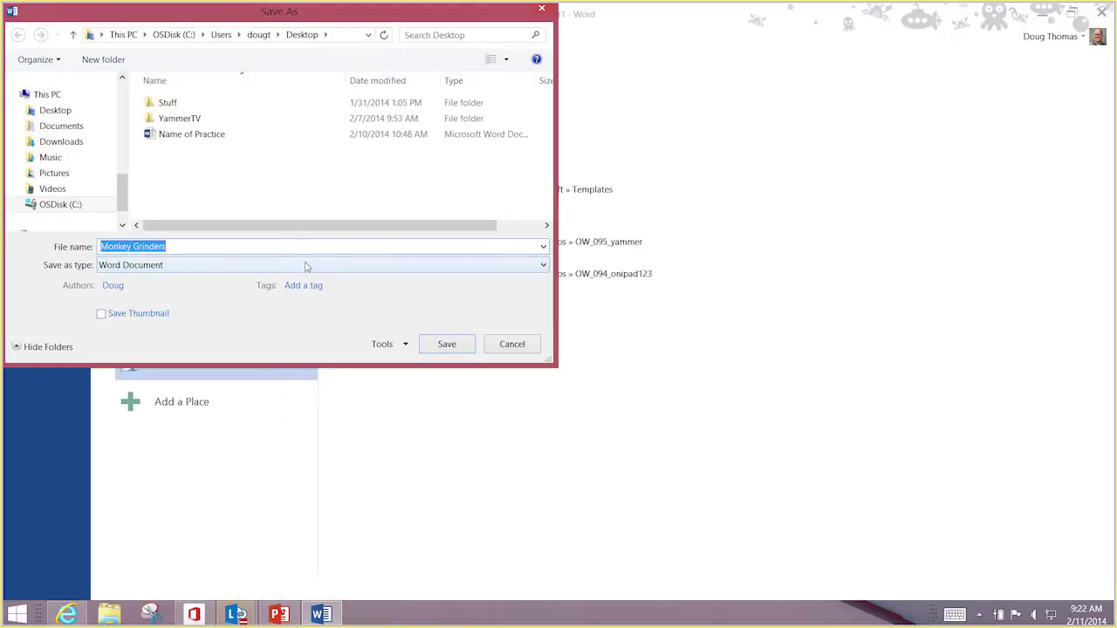
click(305, 267)
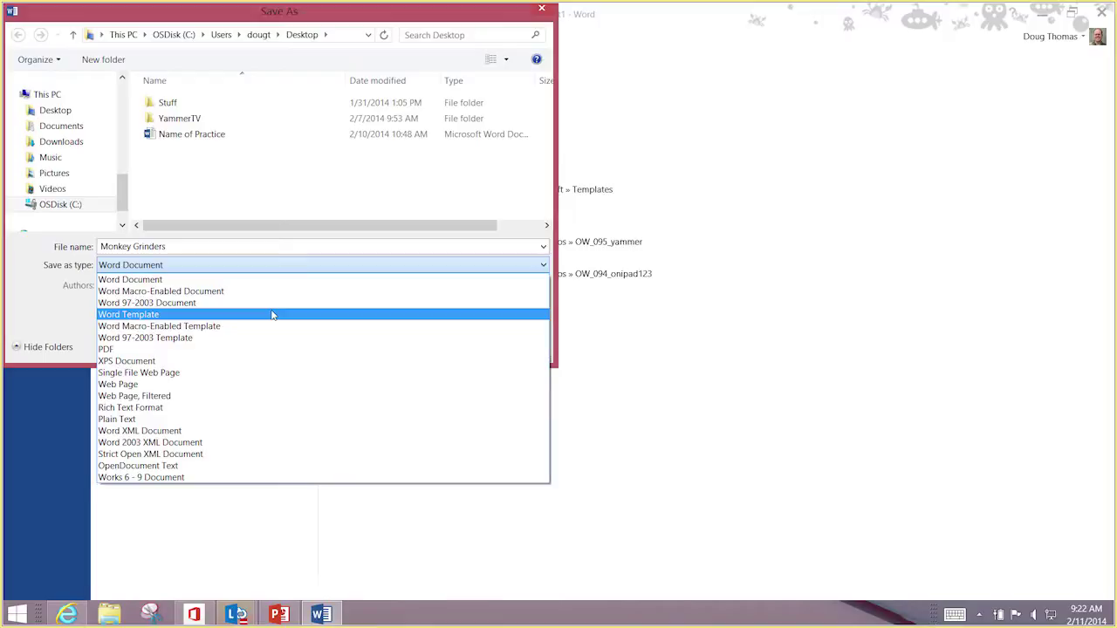
click(495, 19)
click(541, 10)
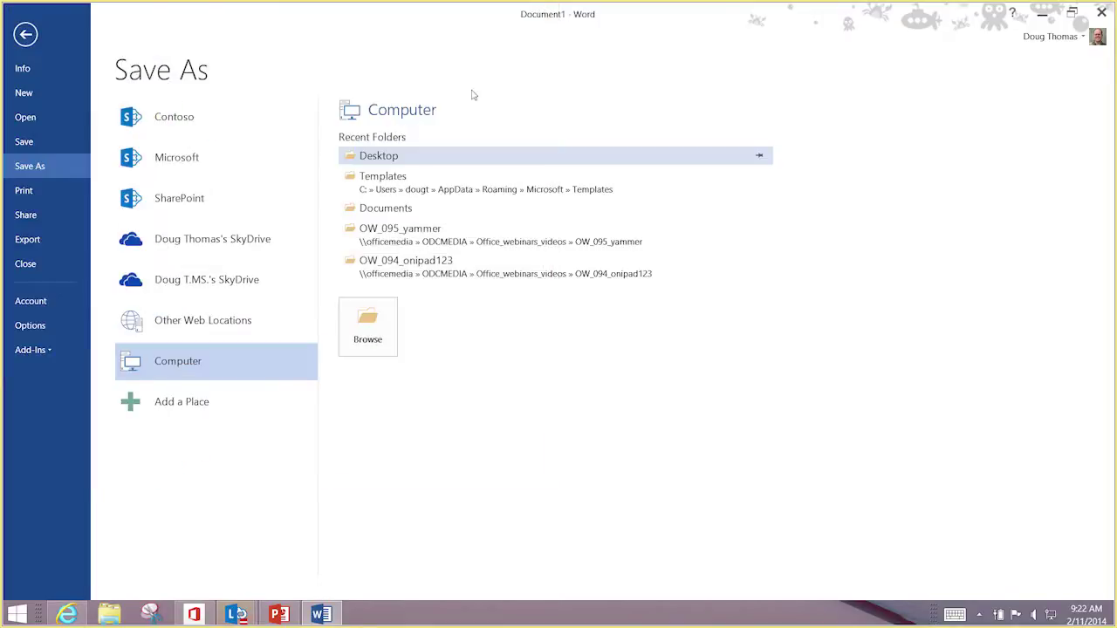
click(23, 35)
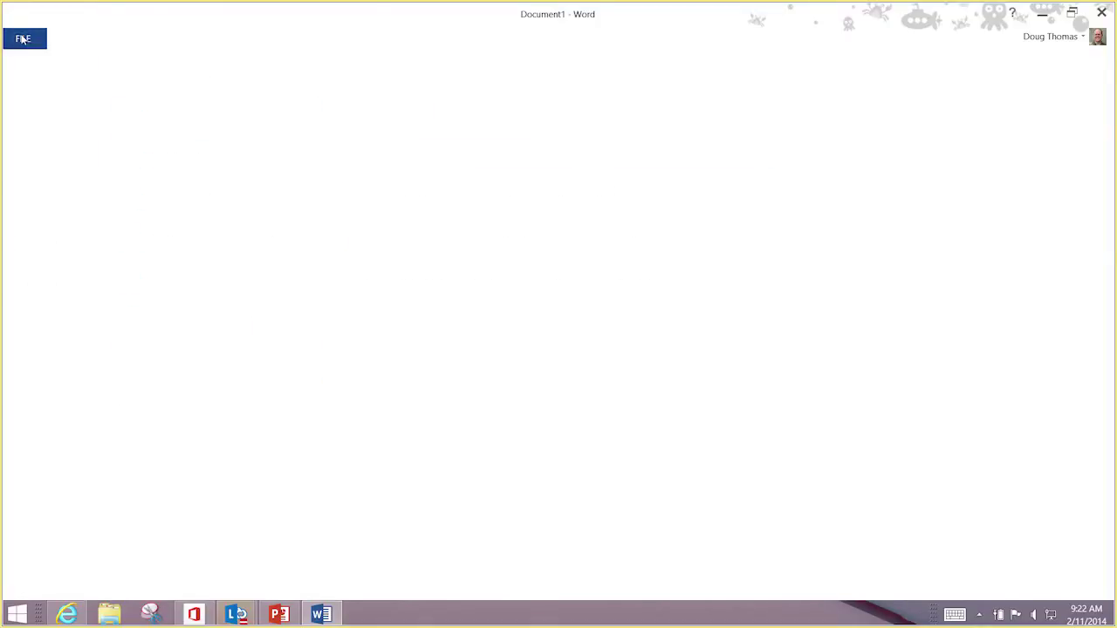
scroll(446, 335, up, 1)
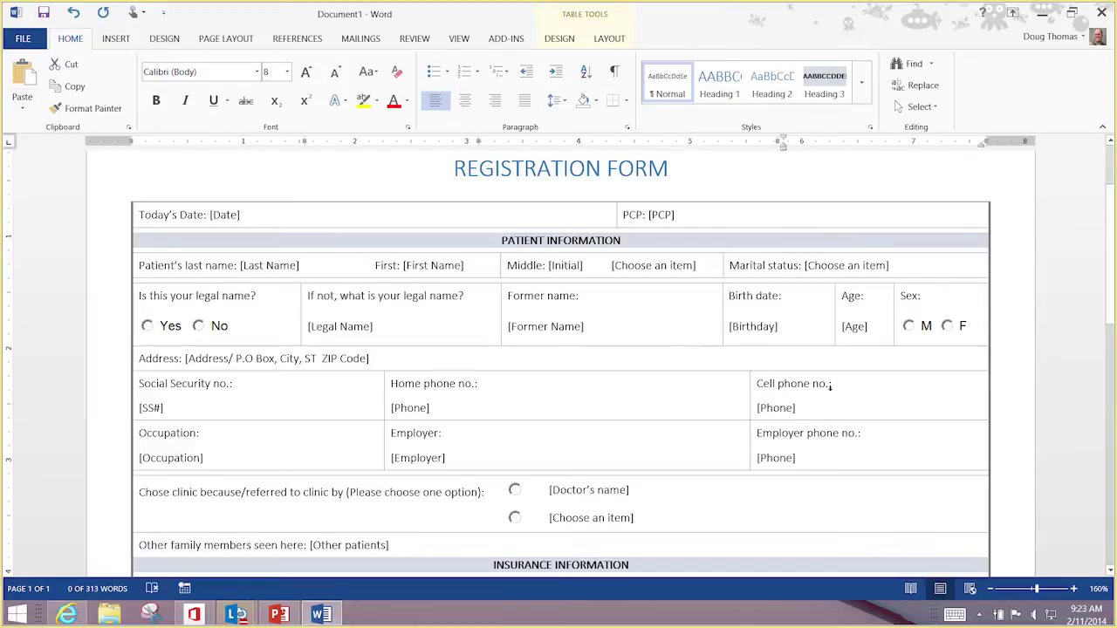
scroll(853, 463, down, 5)
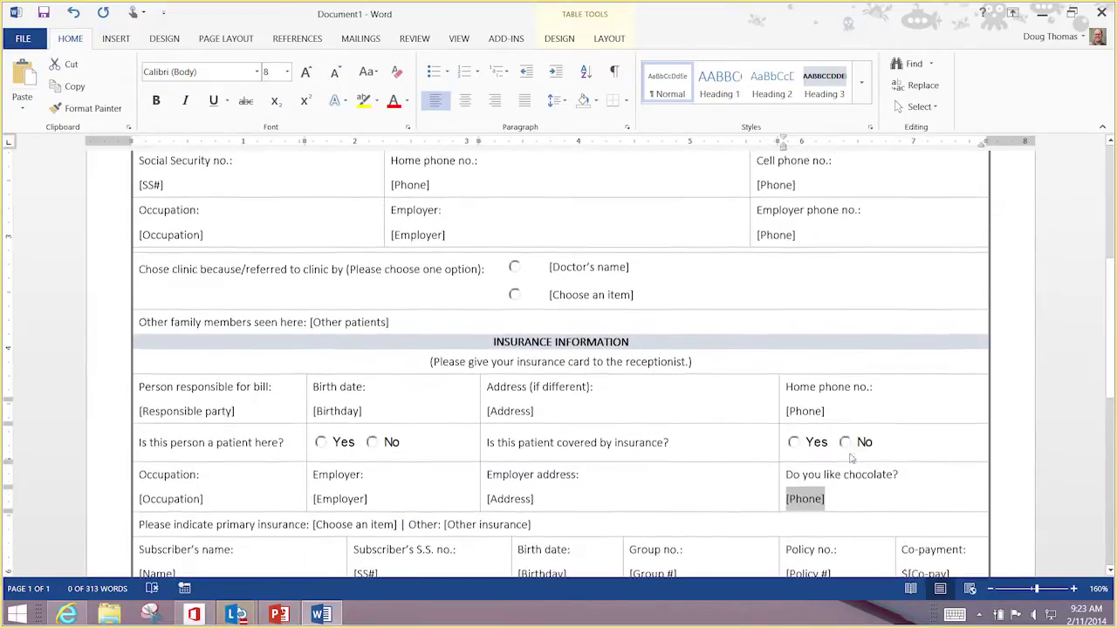
scroll(864, 496, up, 1)
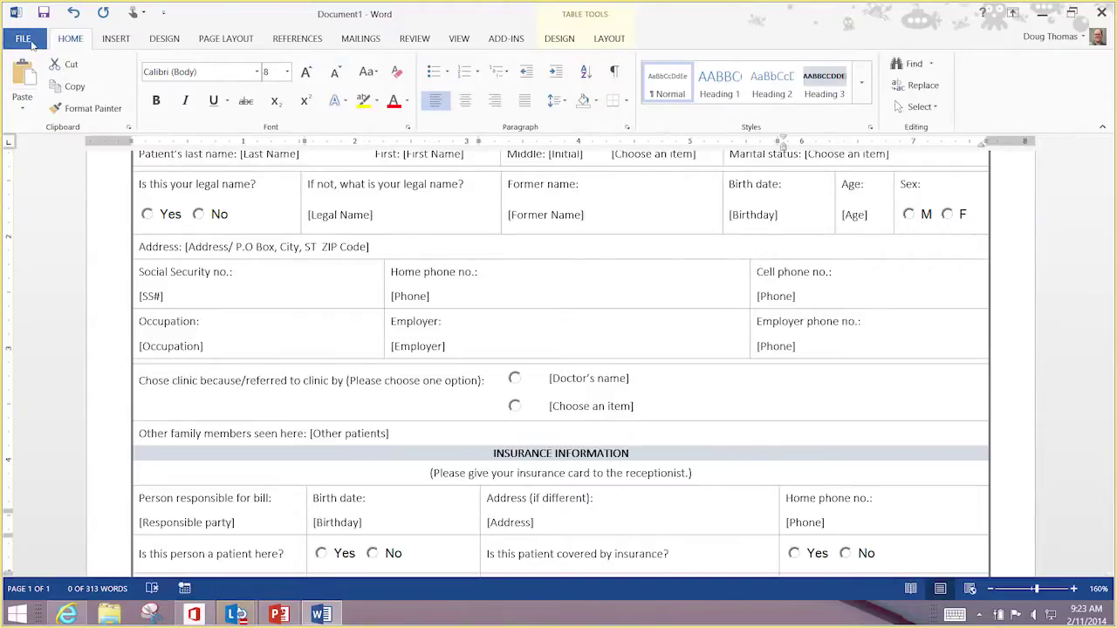
Check Developer under Main Tabs in Word Options' Customize Ribbon and confirm with OK.
click(23, 40)
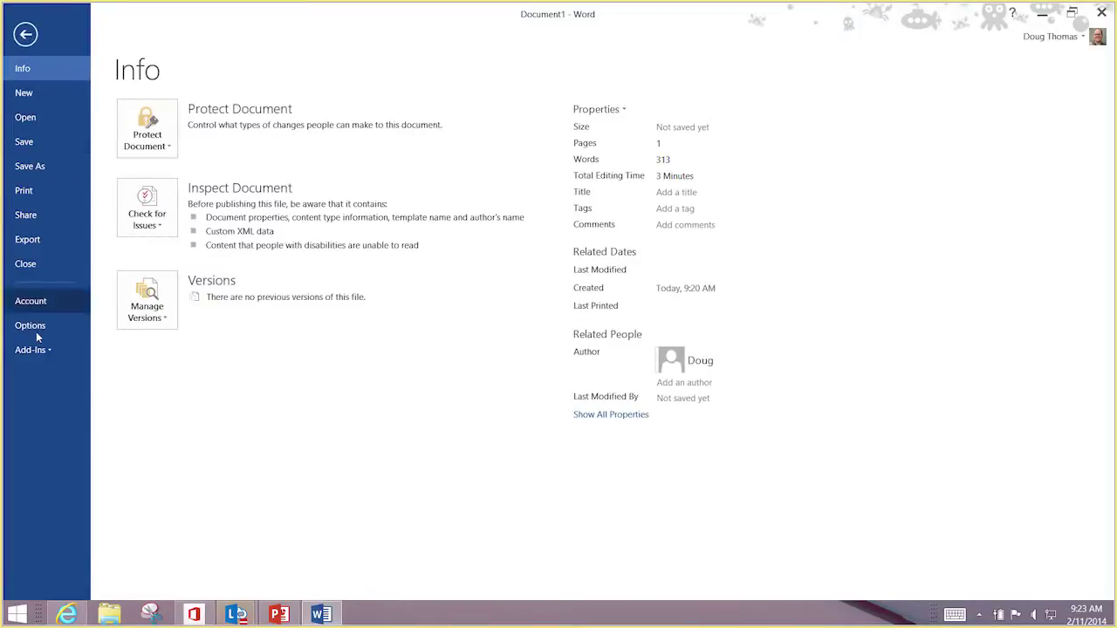
click(31, 327)
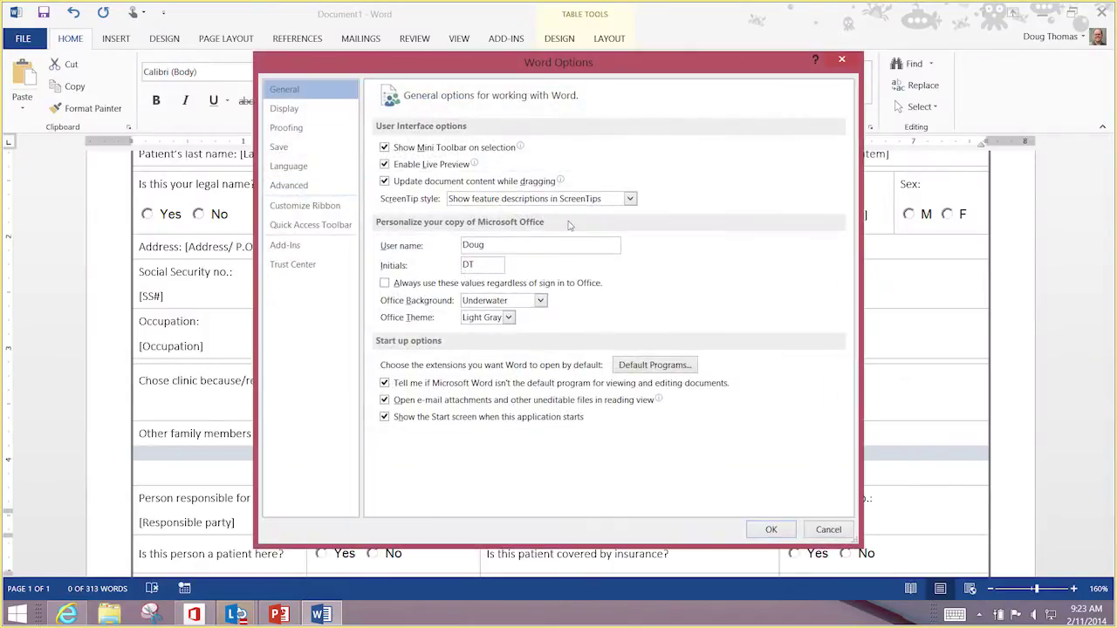
click(324, 207)
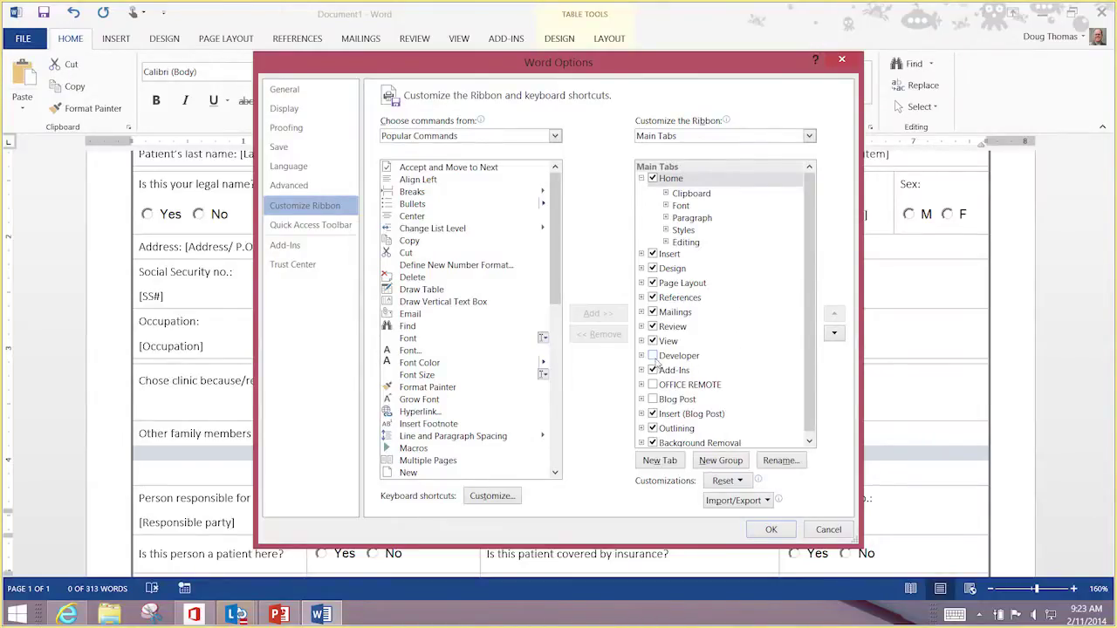
click(653, 356)
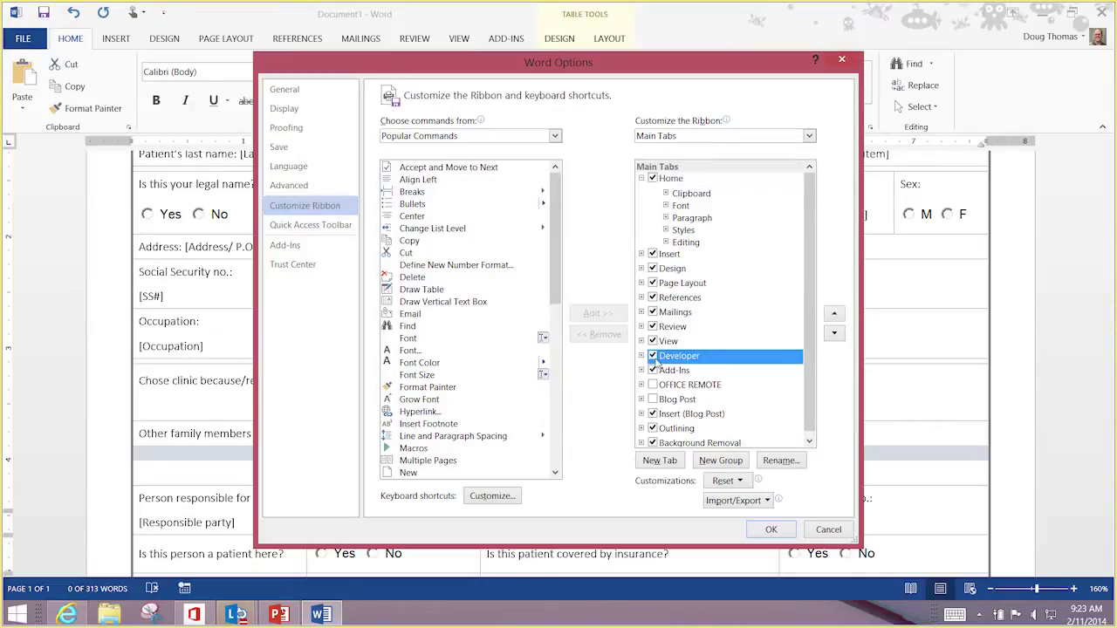
click(772, 531)
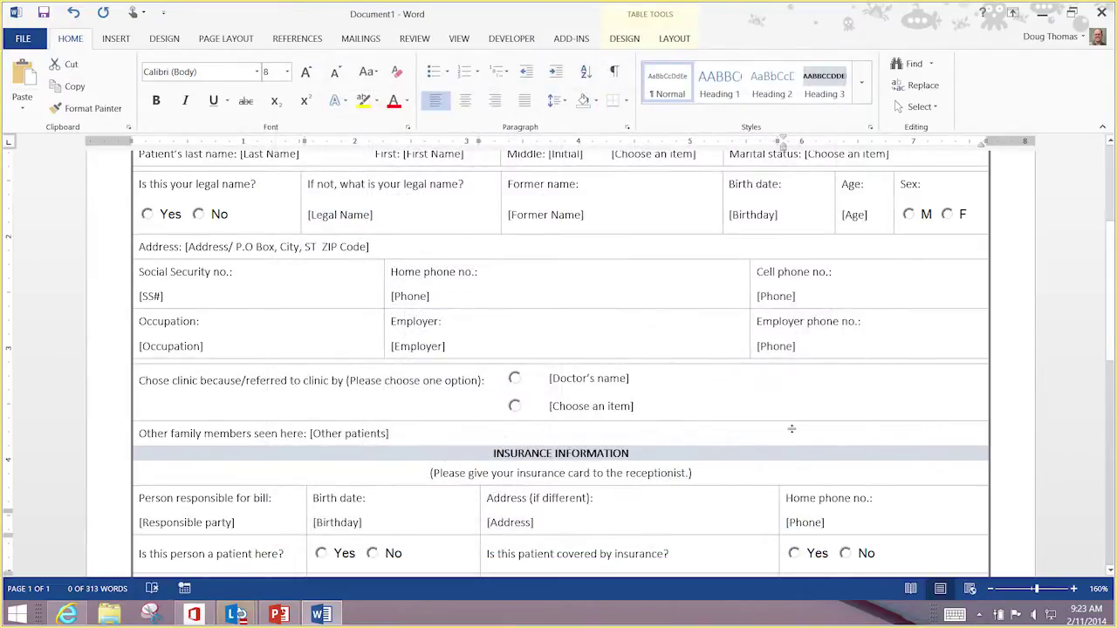
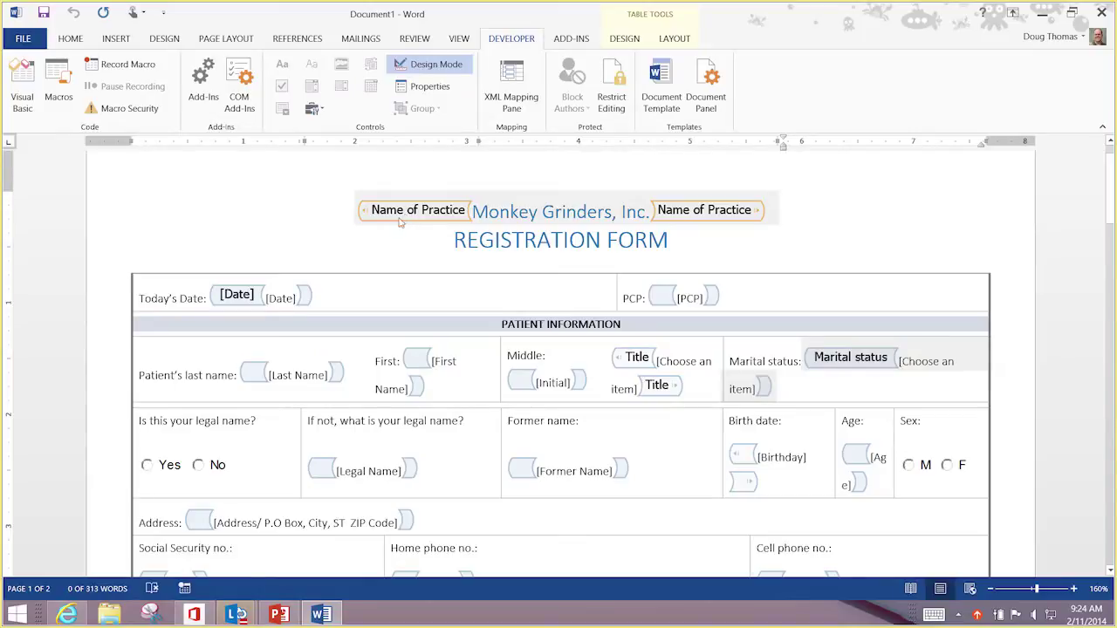
Delete the leftover [Phone] placeholder from the 'Do you like chocolate?' answer cell.
scroll(515, 477, down, 1)
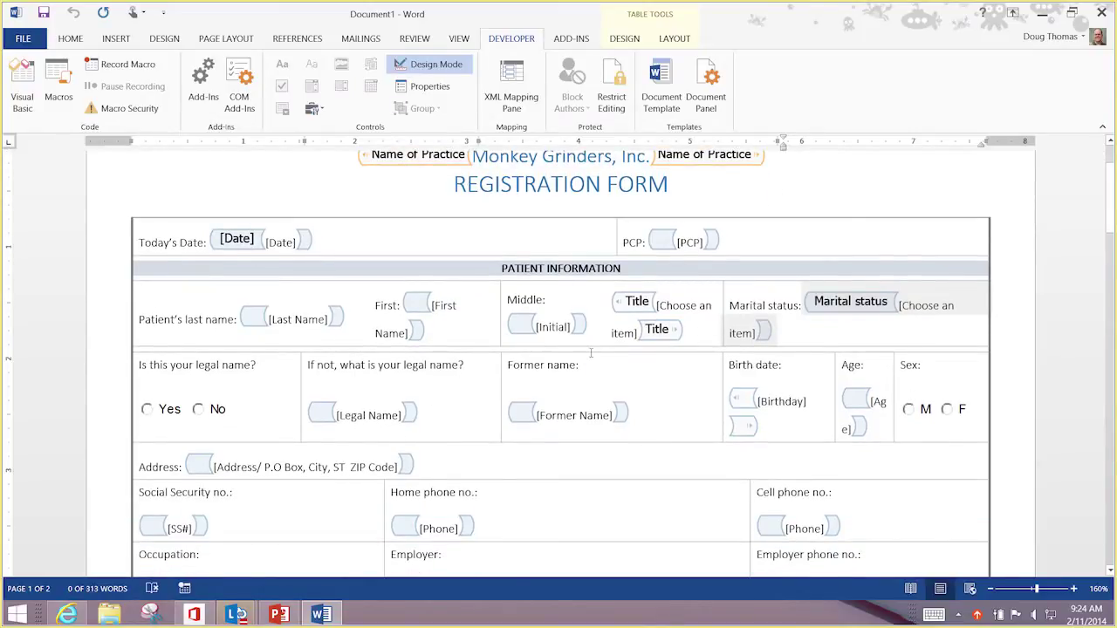
scroll(591, 352, down, 1)
scroll(689, 403, down, 2)
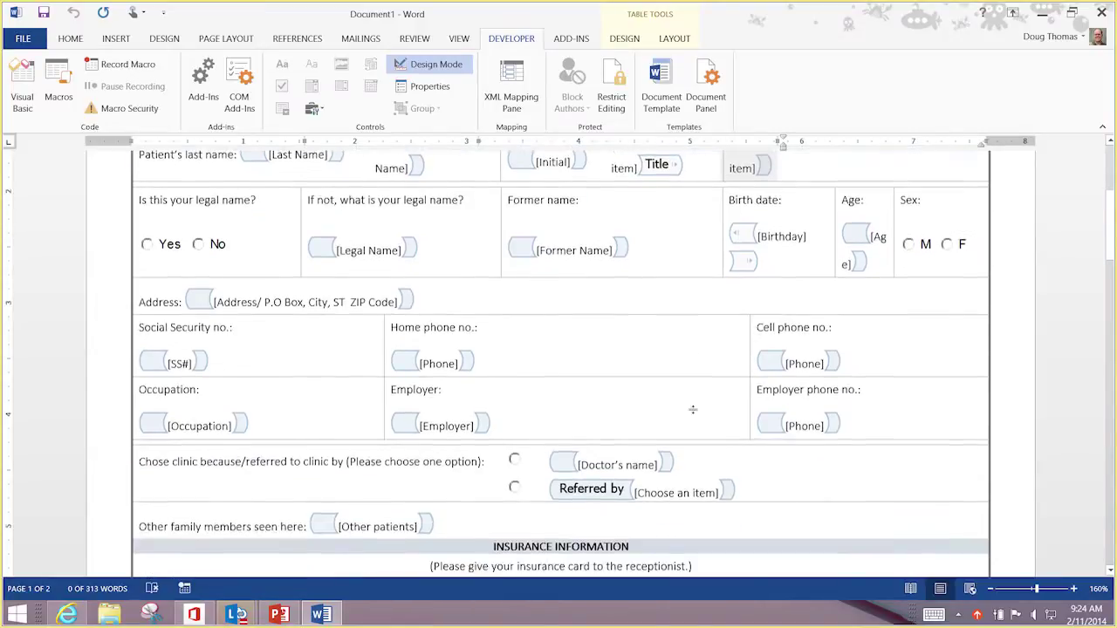
scroll(692, 409, down, 3)
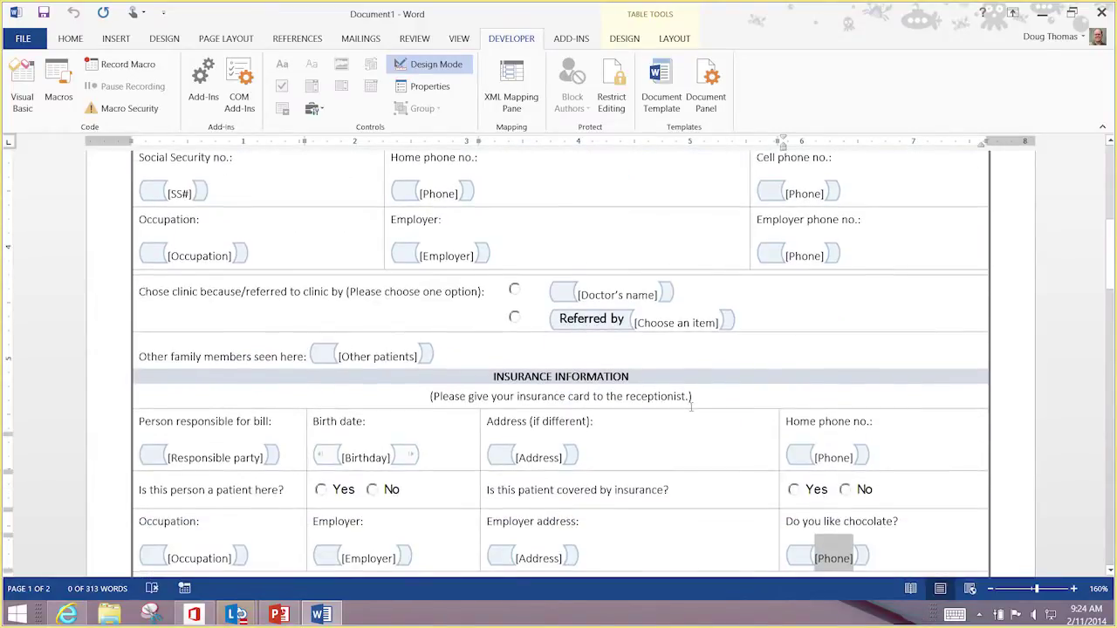
scroll(692, 406, down, 3)
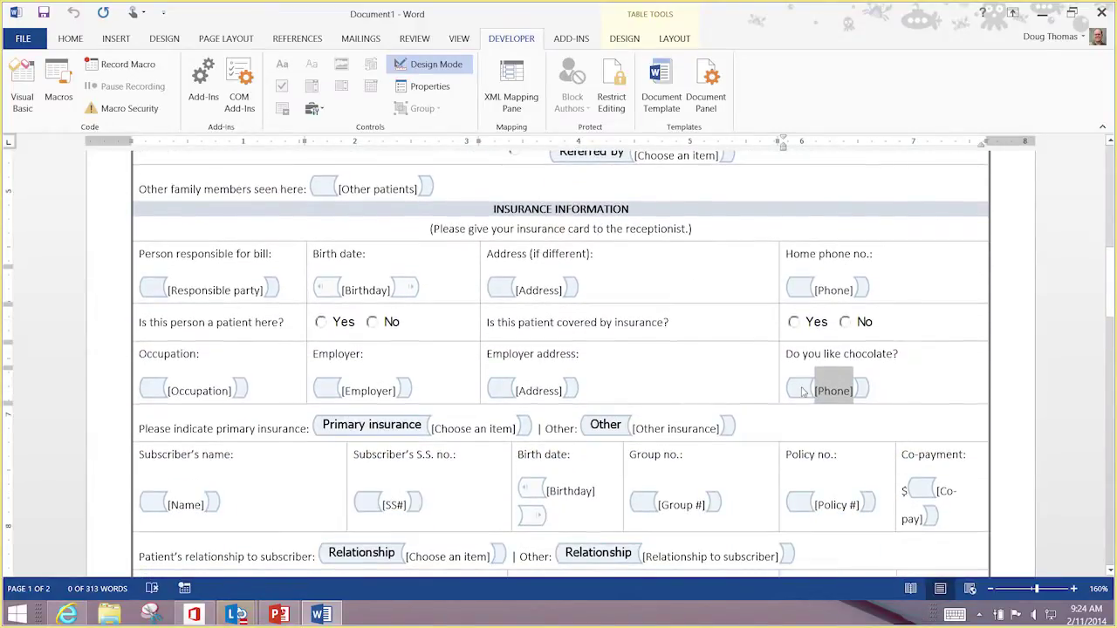
click(802, 392)
key(Delete)
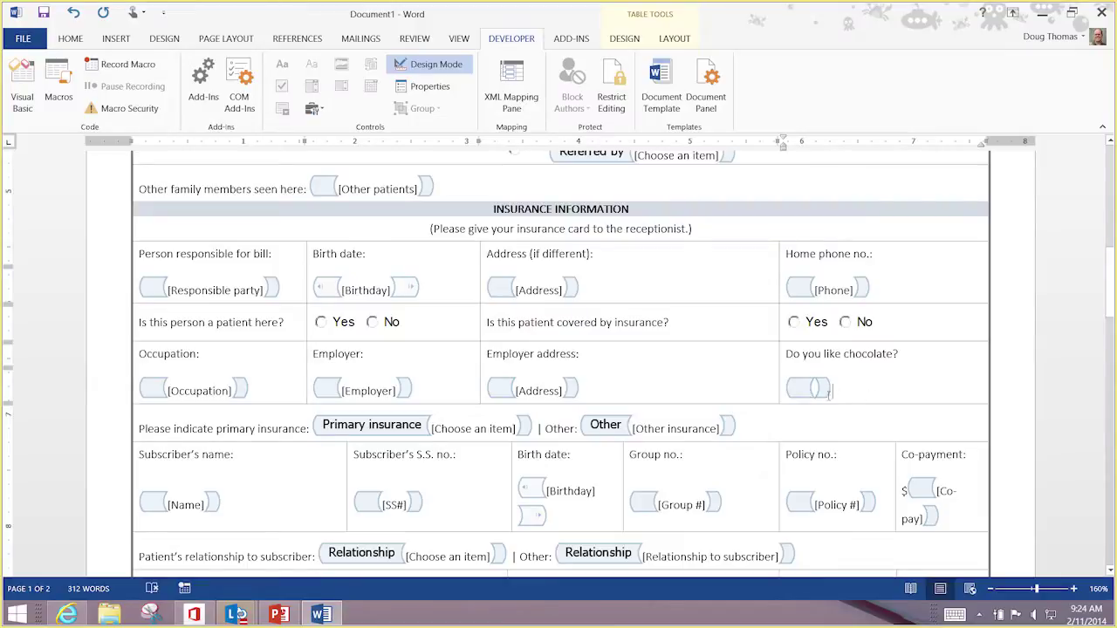
click(815, 395)
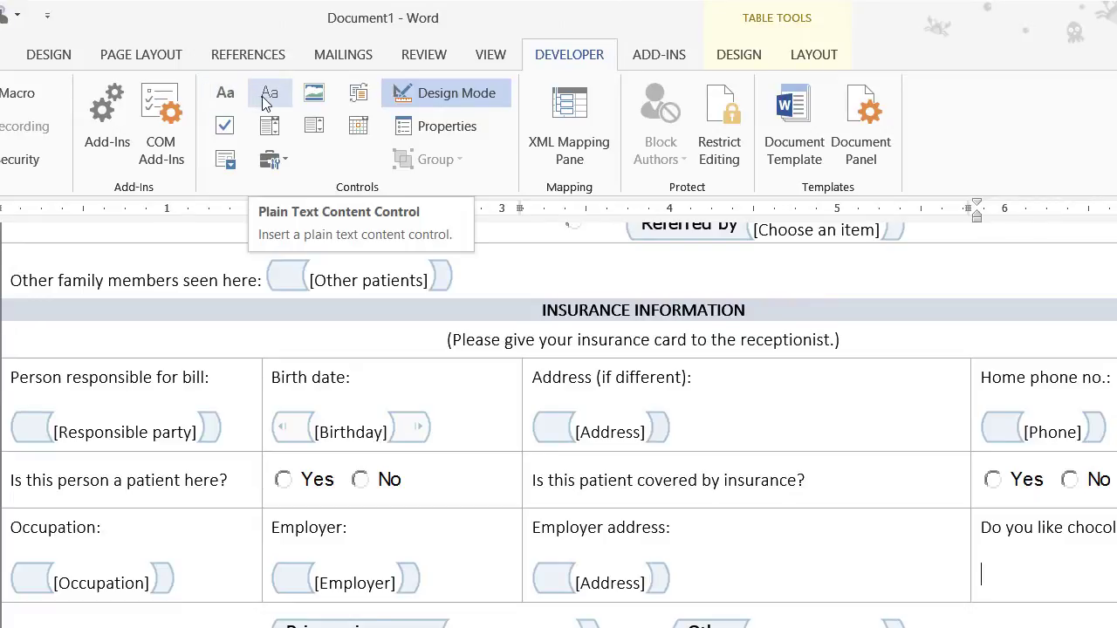
Insert a drop-down list content control in the chocolate cell and tag it 'Chocolate'.
click(311, 127)
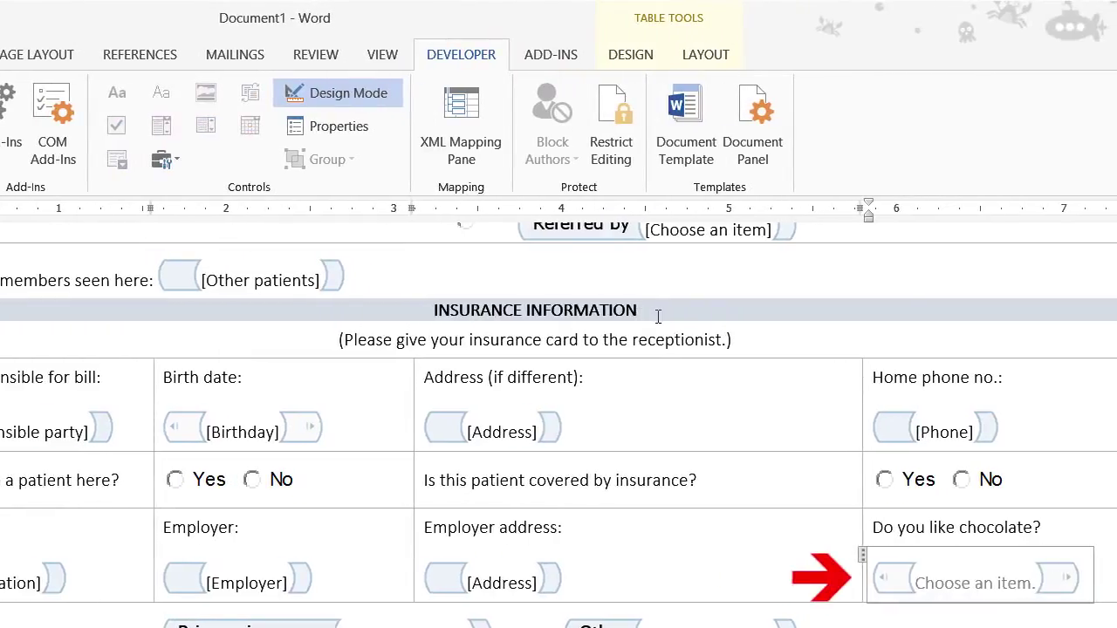
click(344, 132)
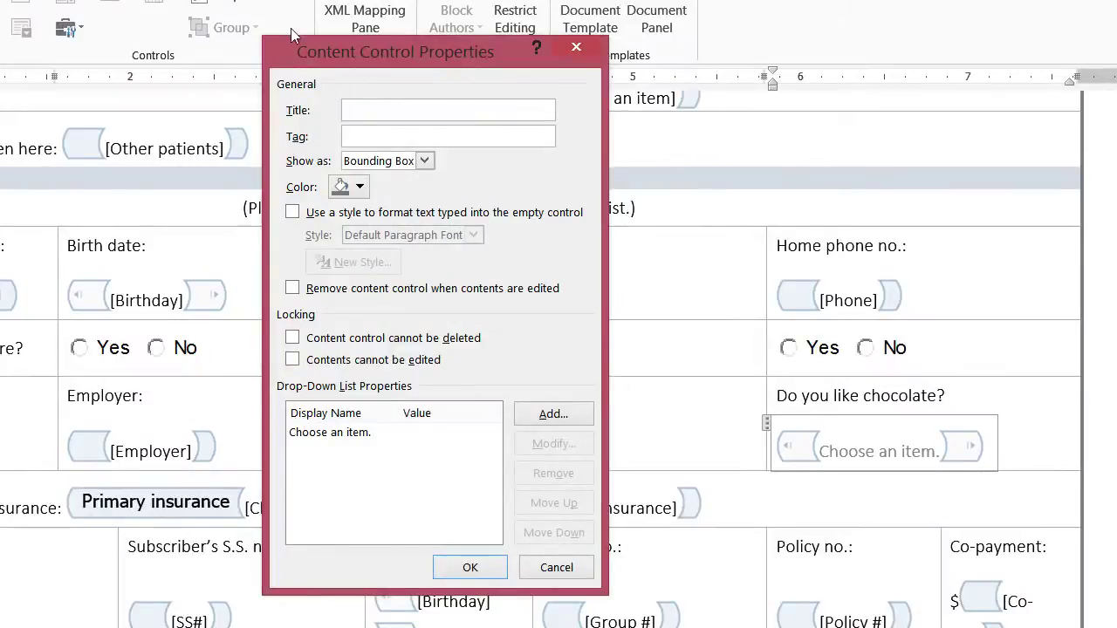
click(373, 139)
text(Chocolate)
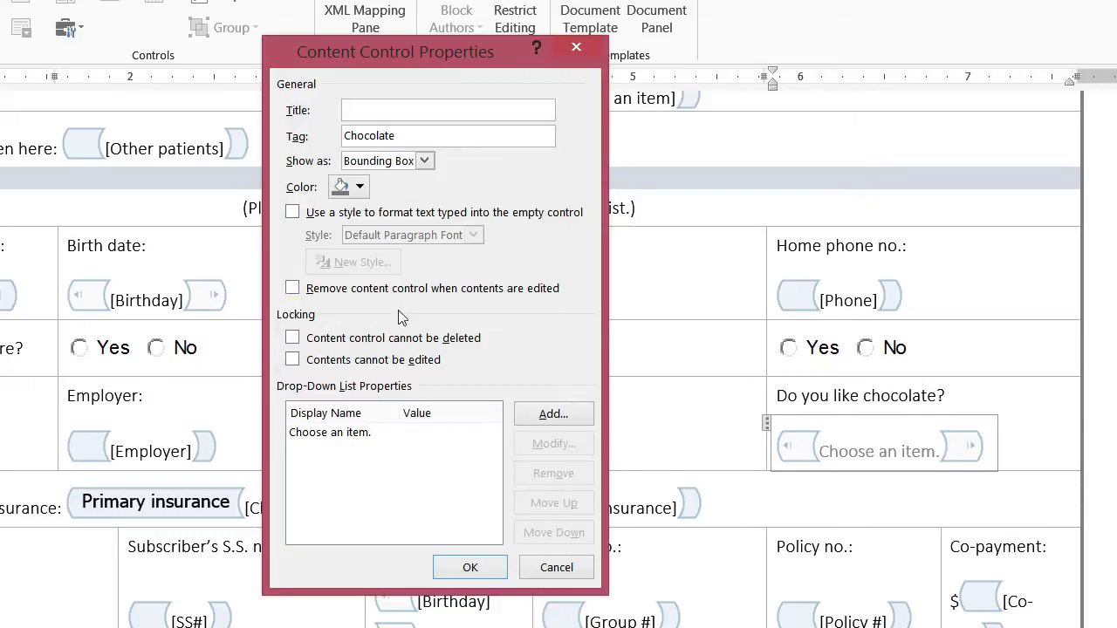
Add the choices Dark, Milk and White to the drop-down and apply the properties.
click(550, 416)
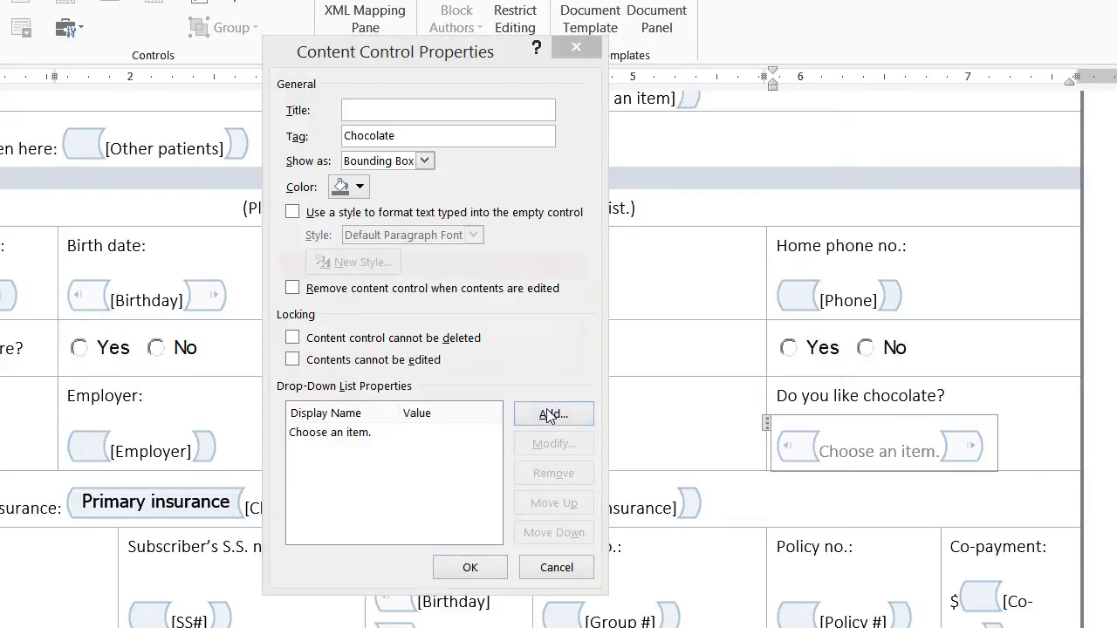
text(Dark)
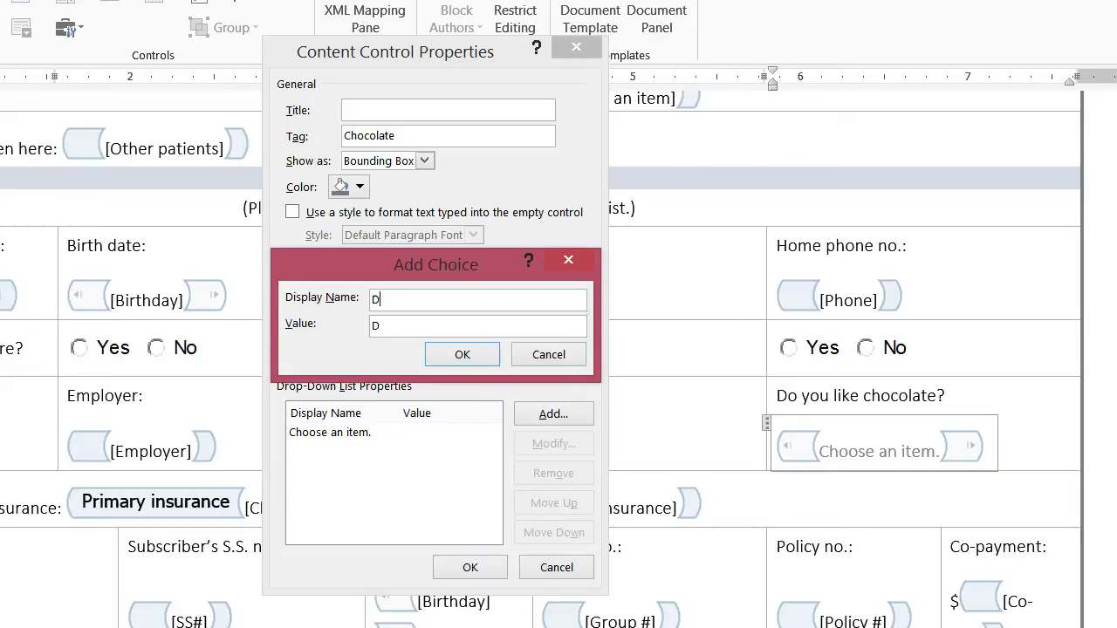
click(461, 358)
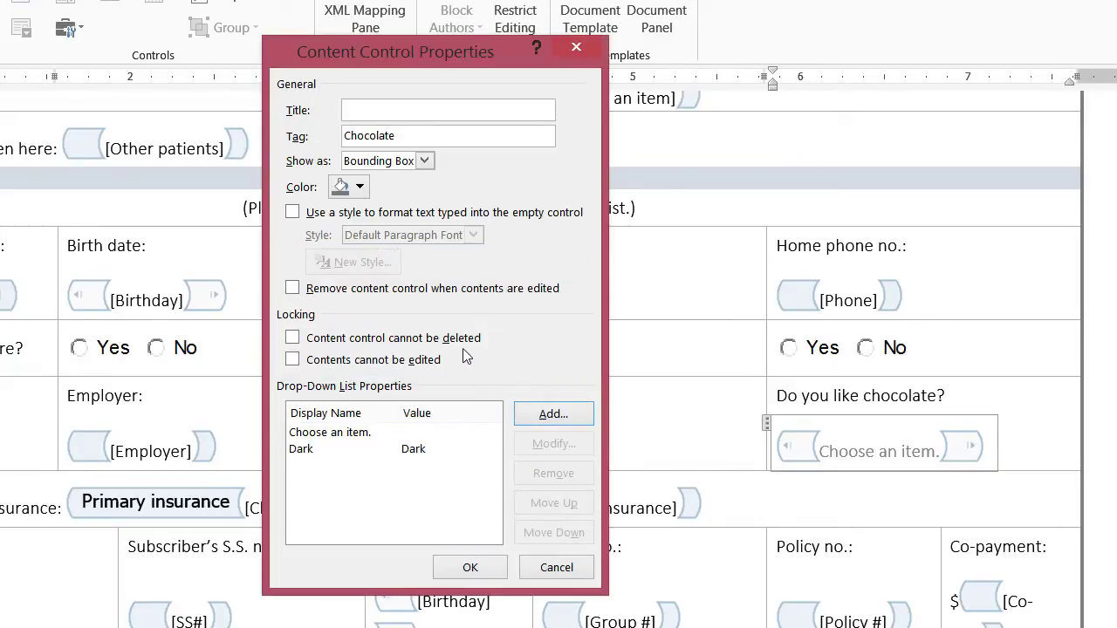
click(547, 416)
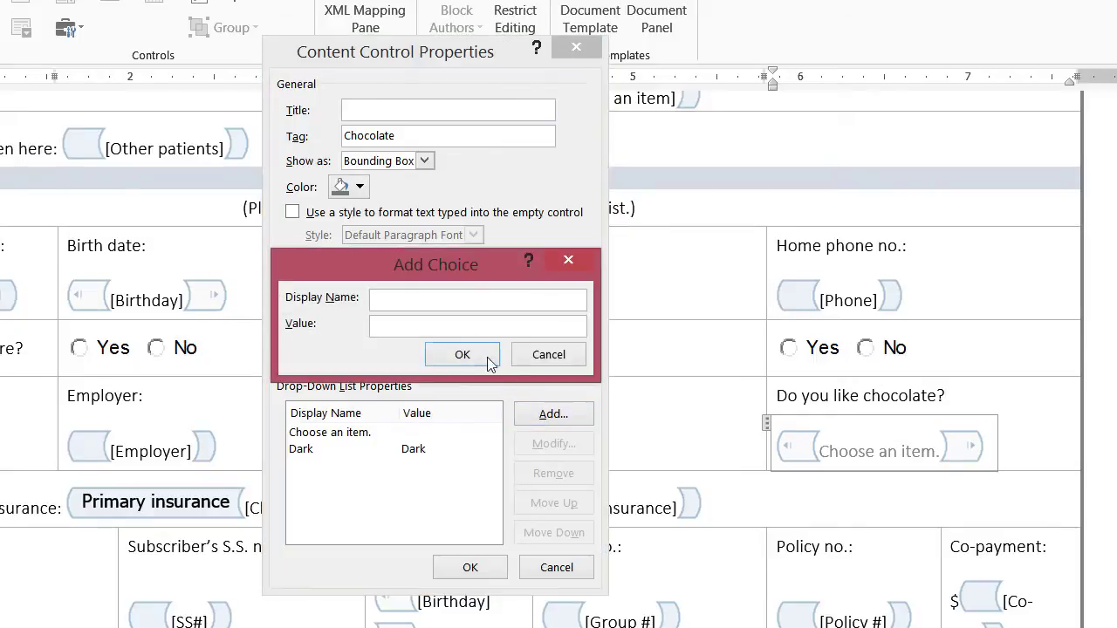
text(Milk)
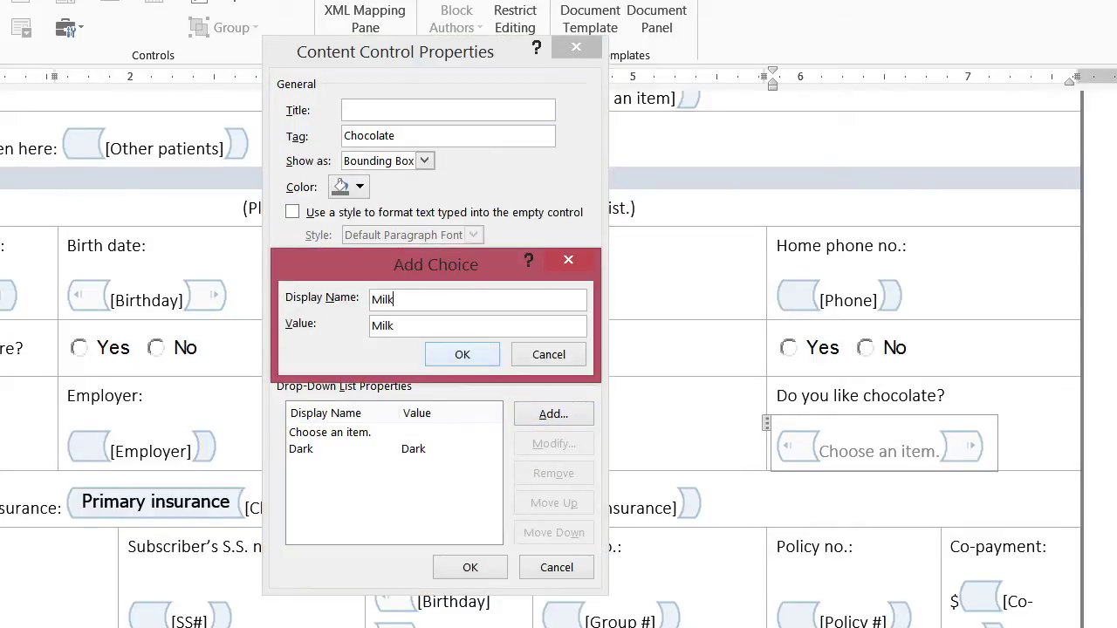
click(462, 356)
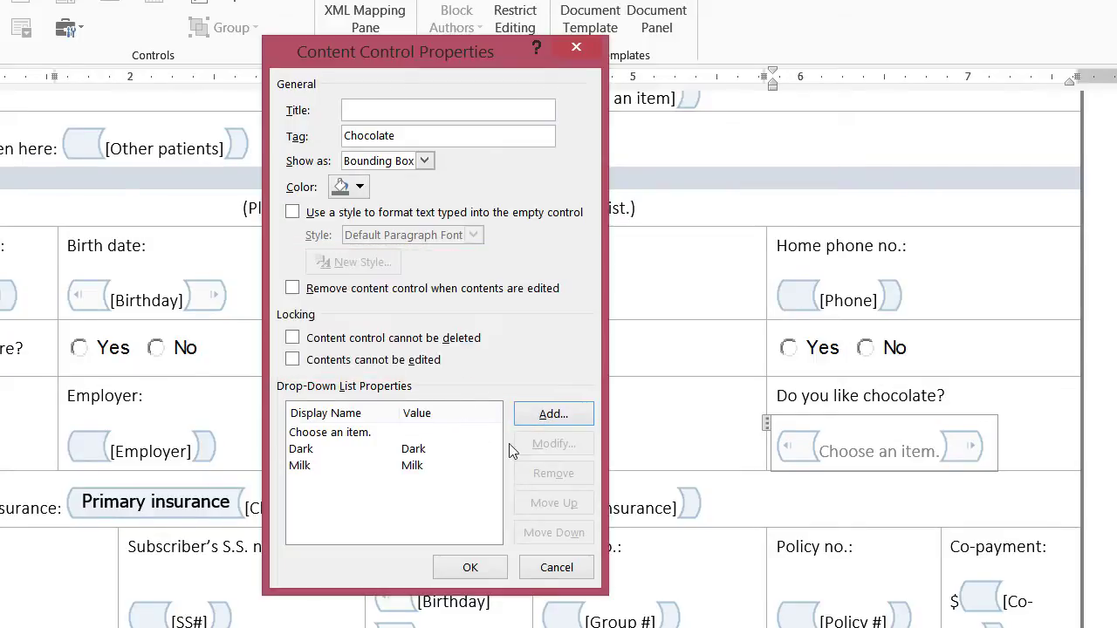
click(550, 415)
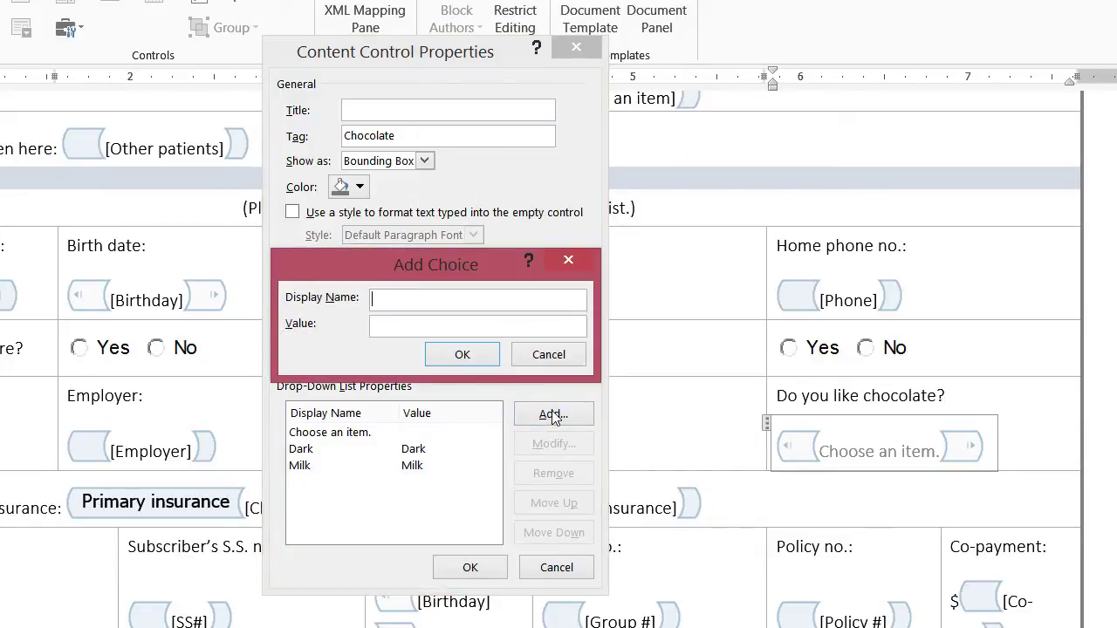
text(White)
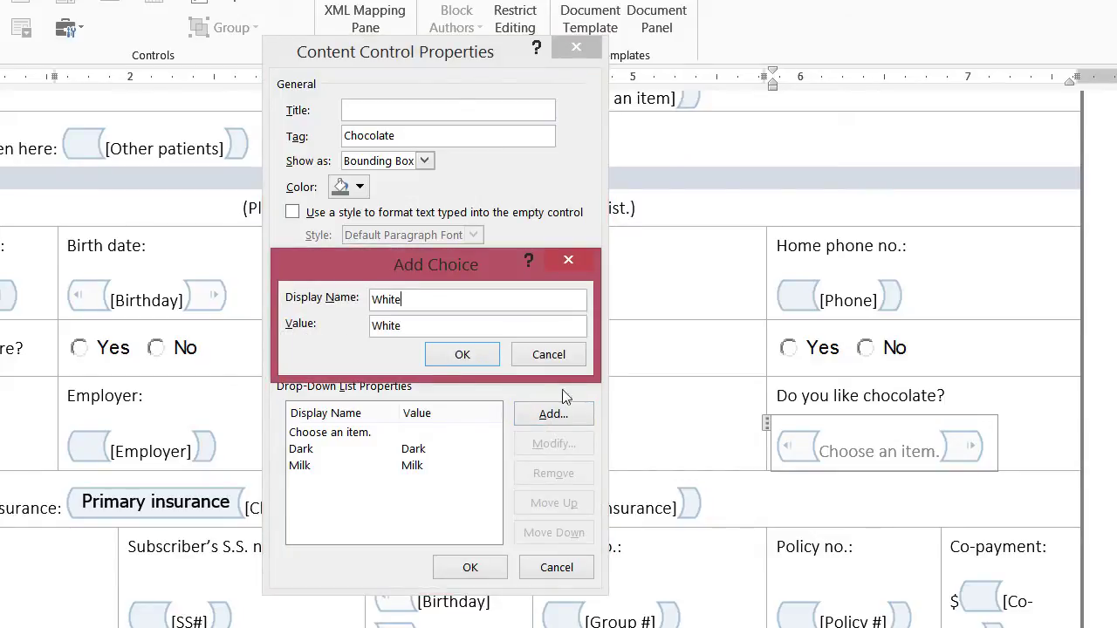
click(453, 354)
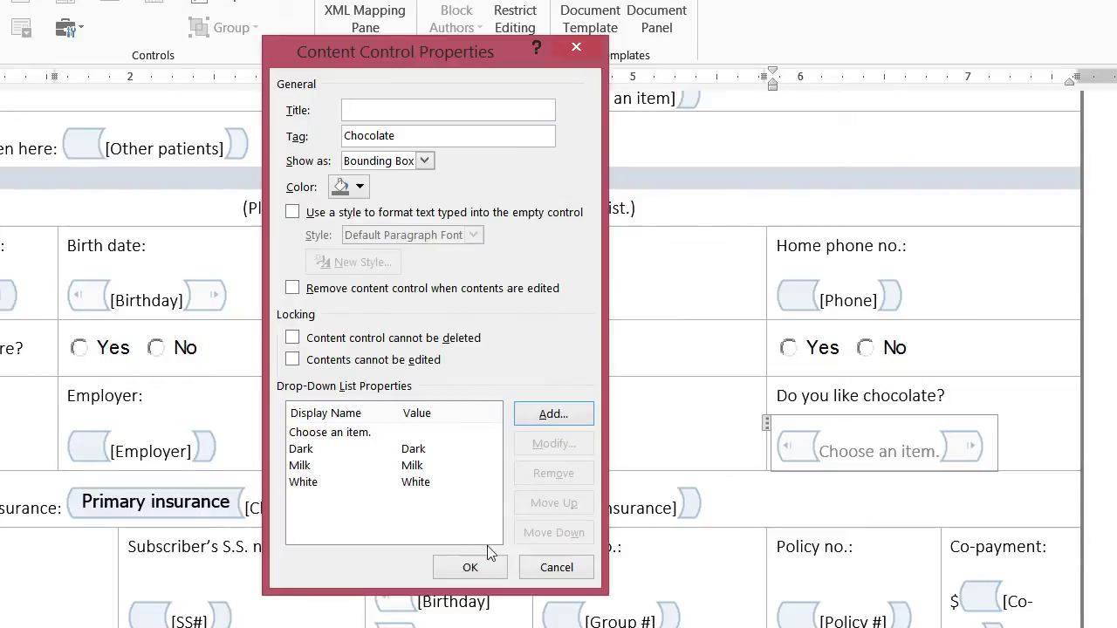
click(472, 568)
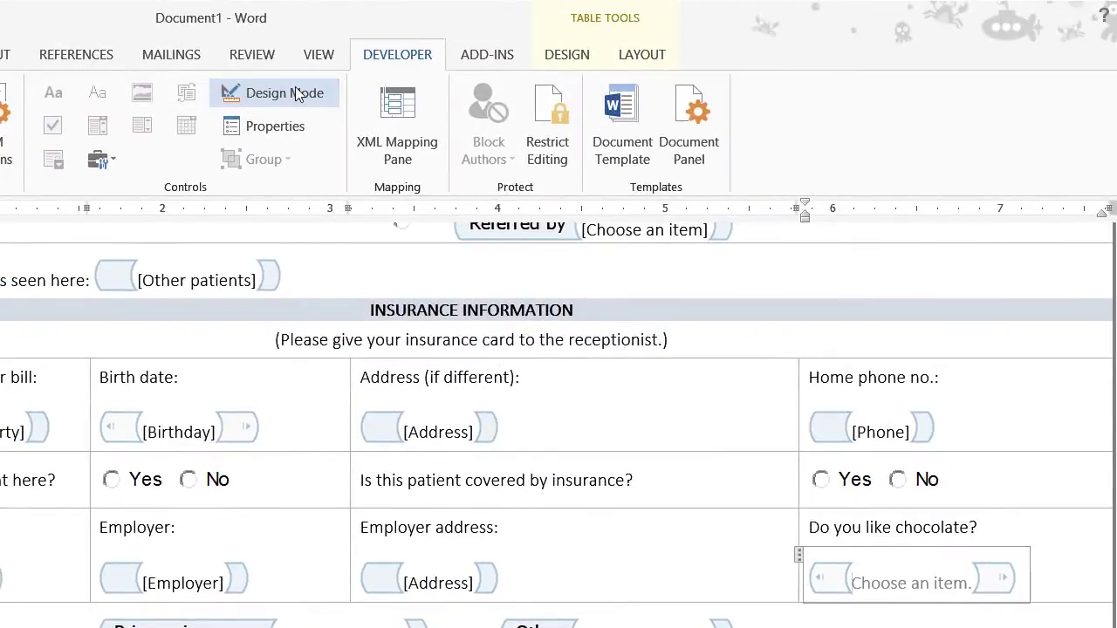
Turn off Design Mode and test that the drop-down offers Dark, Milk and White.
click(297, 94)
click(953, 349)
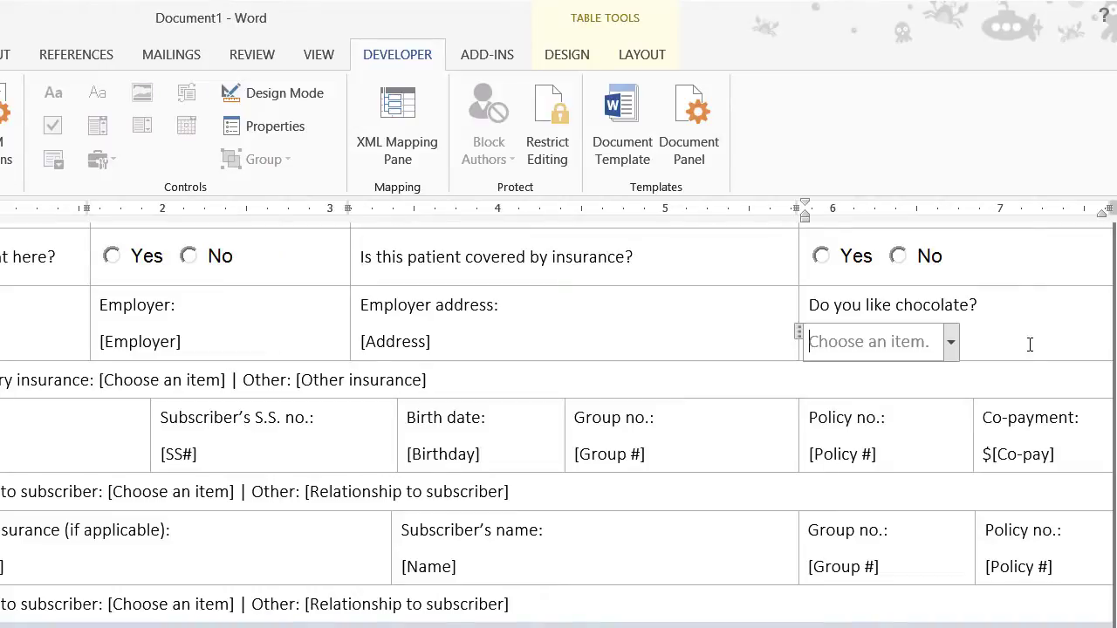
click(953, 349)
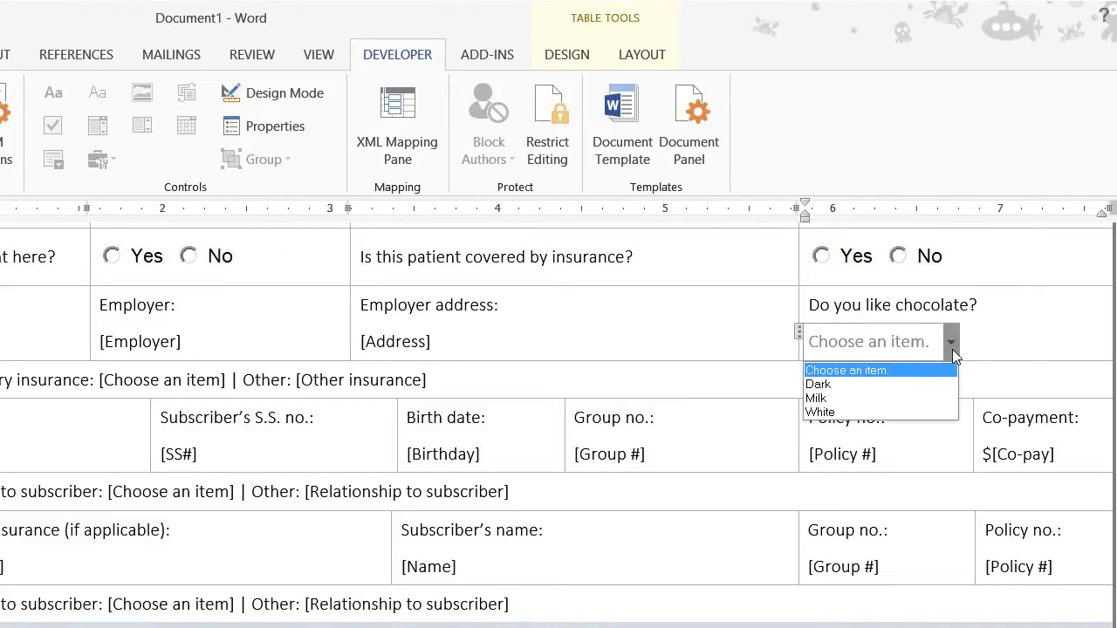
click(934, 340)
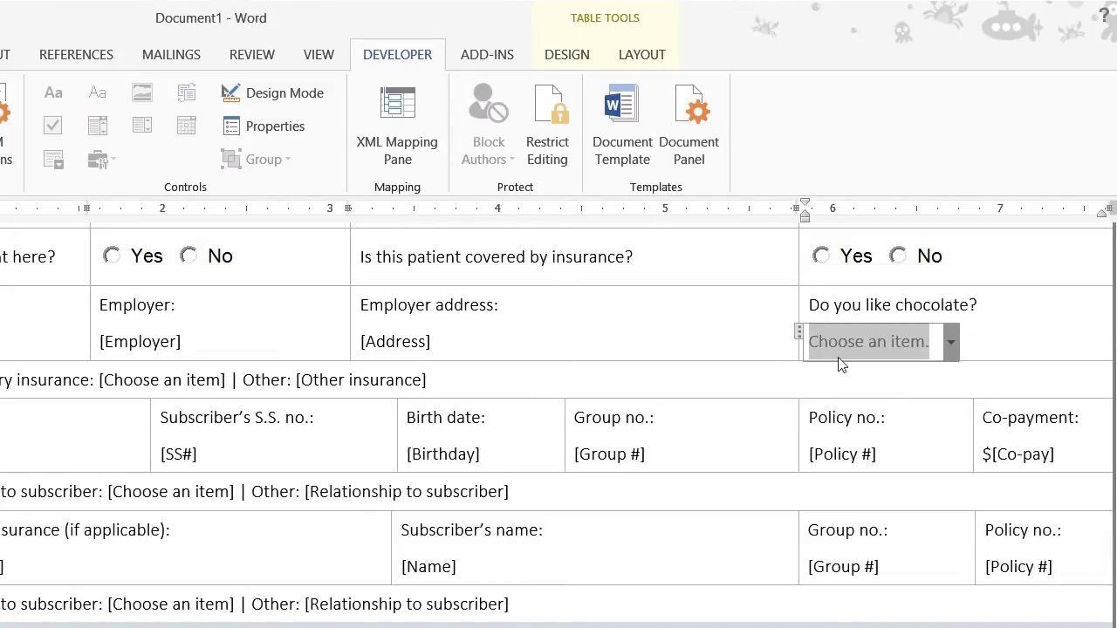
Delete the chocolate drop-down and insert a check box content control in its place.
click(797, 333)
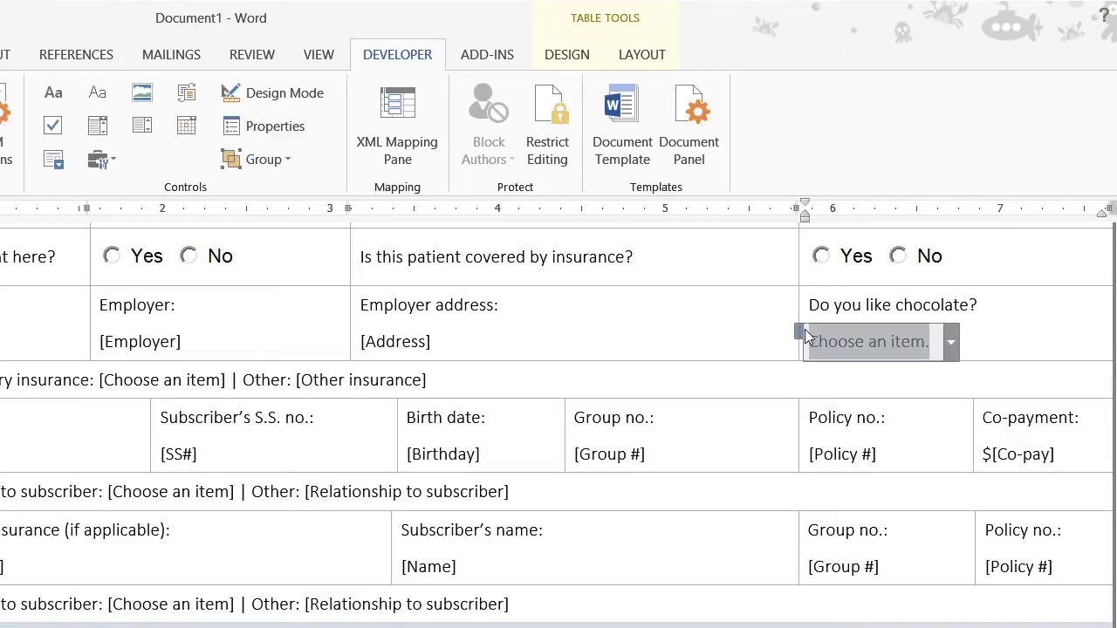
key(Delete)
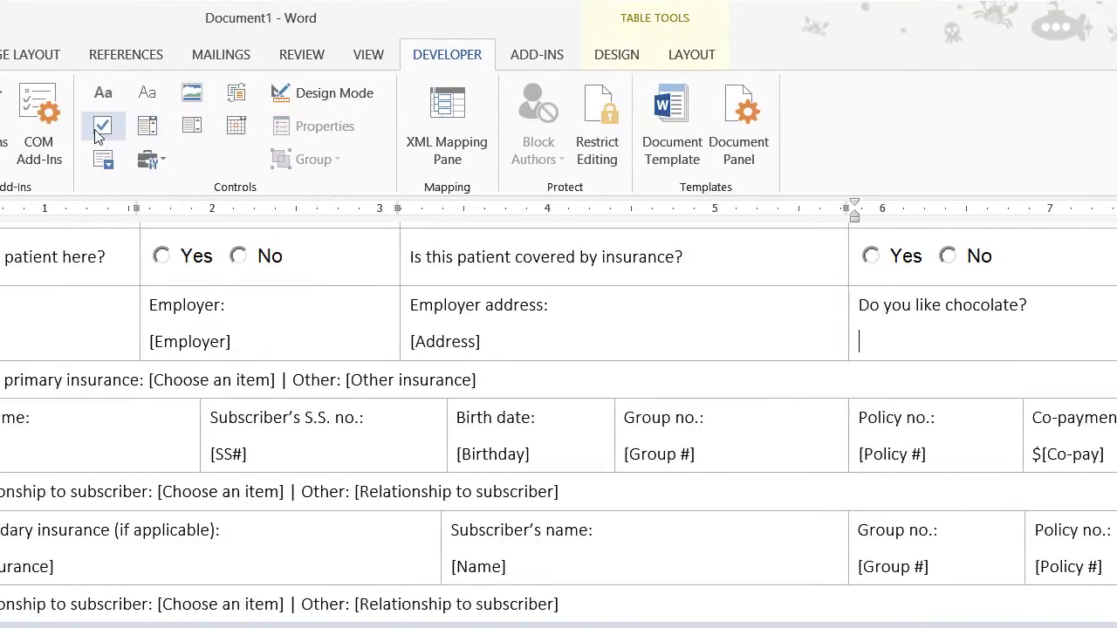
click(102, 128)
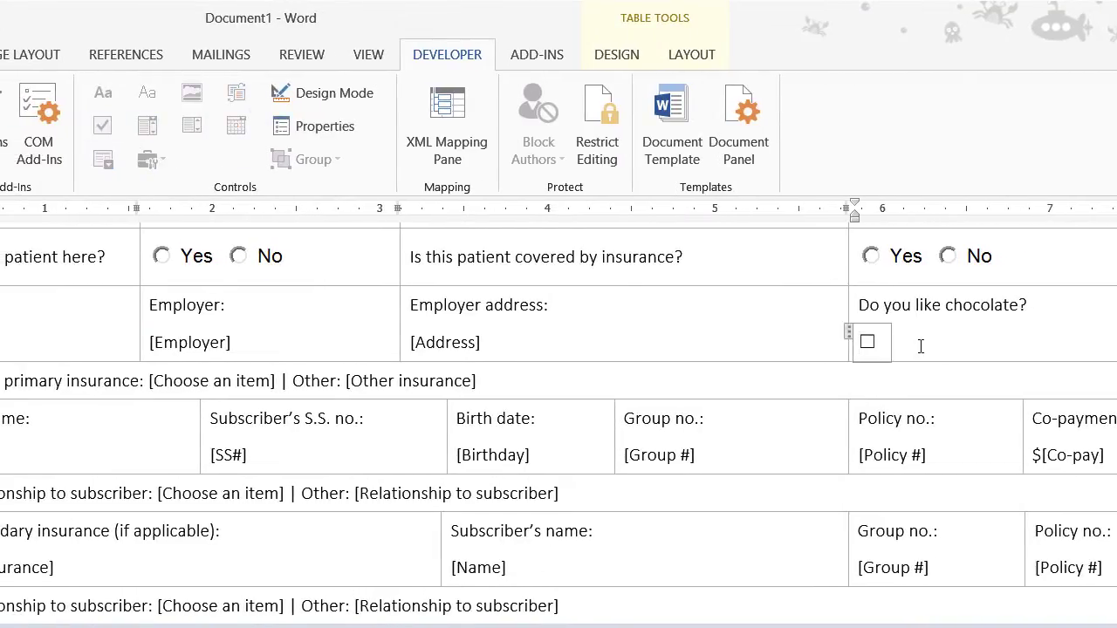
click(797, 356)
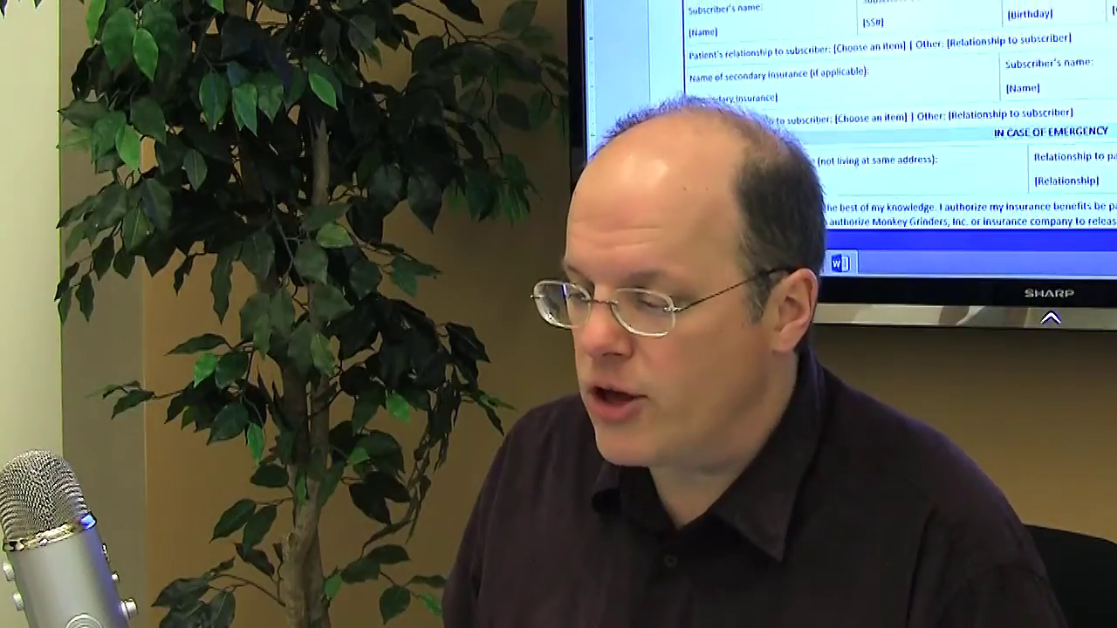
scroll(872, 113, up, 3)
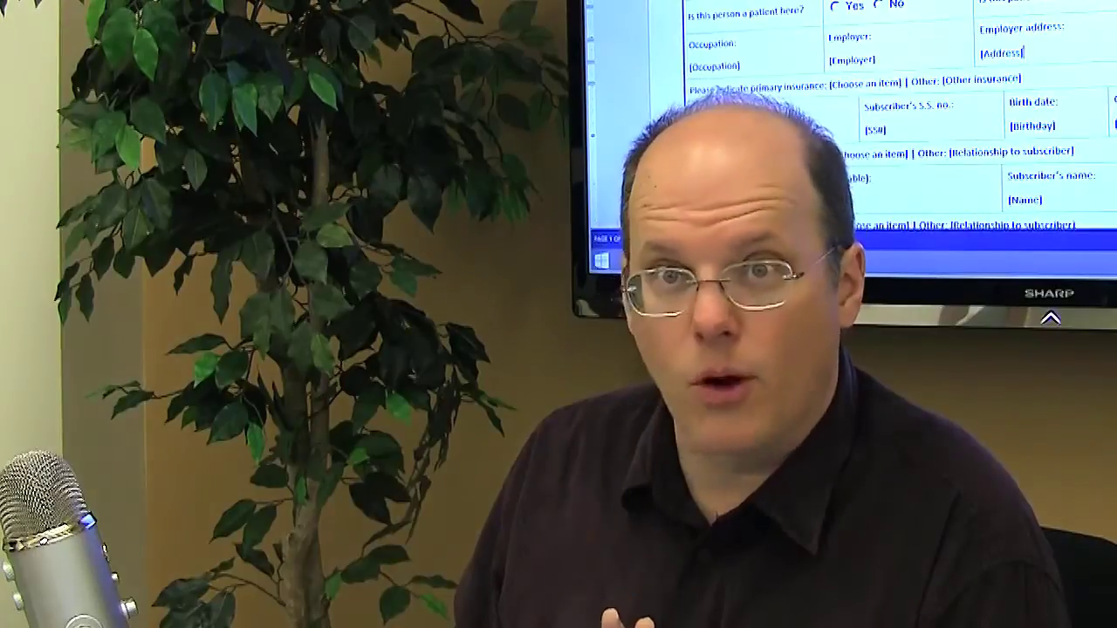
scroll(872, 113, up, 3)
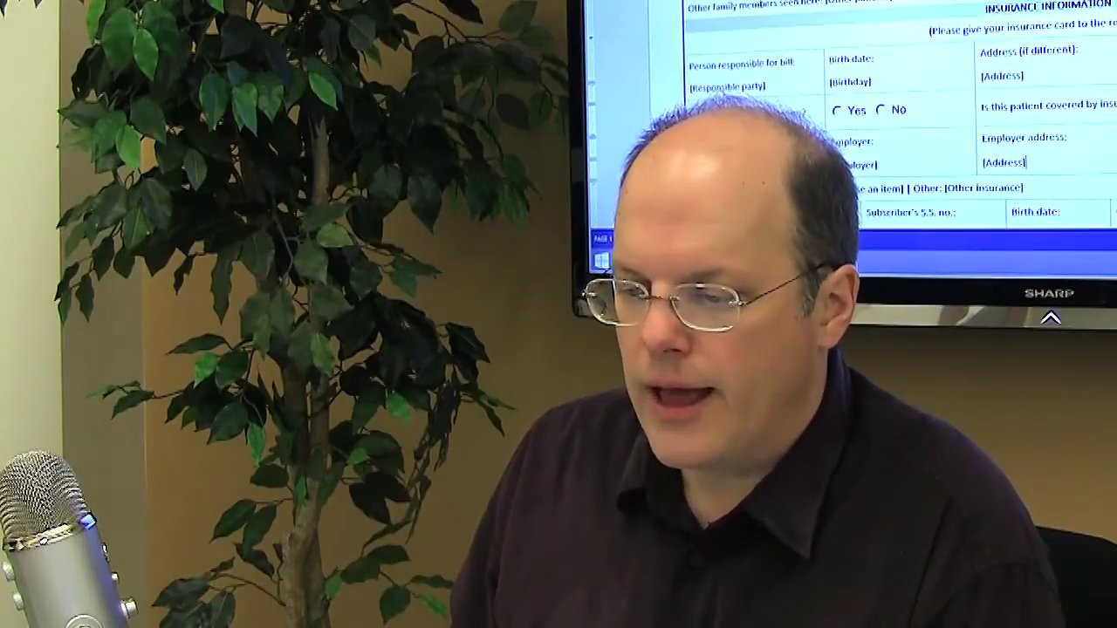
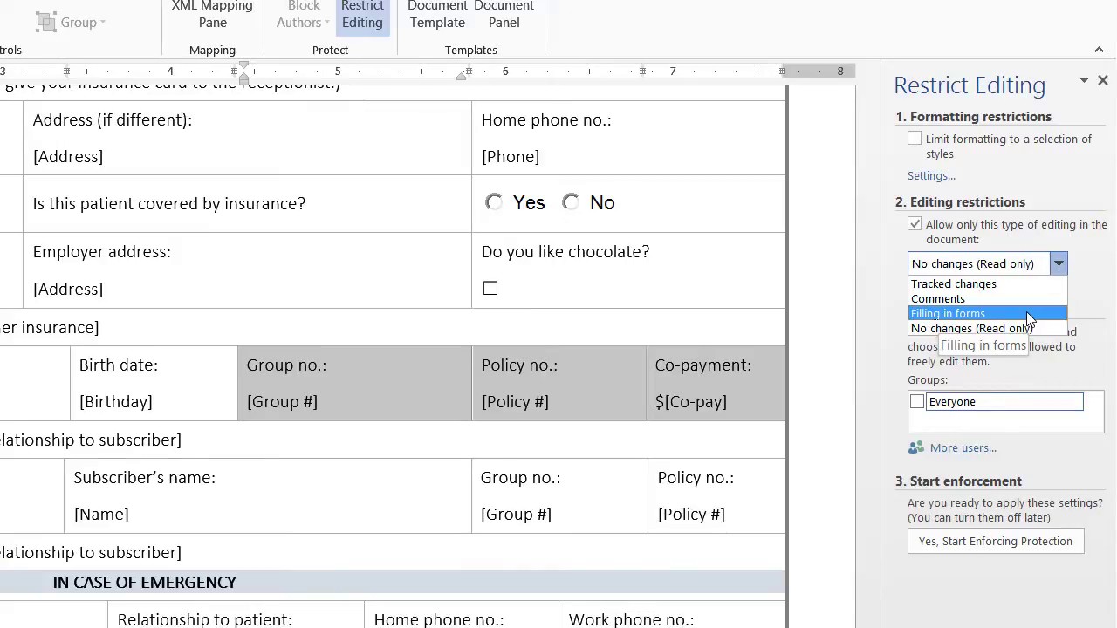
Limit editing to 'Filling in forms' and start enforcing the protection.
click(1026, 312)
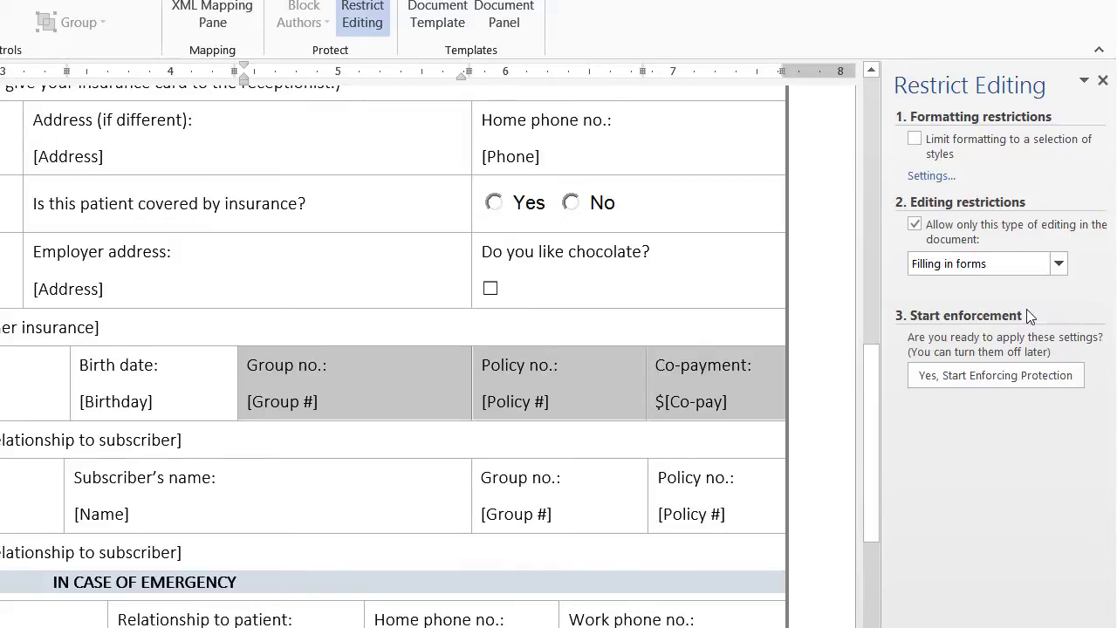
click(1008, 379)
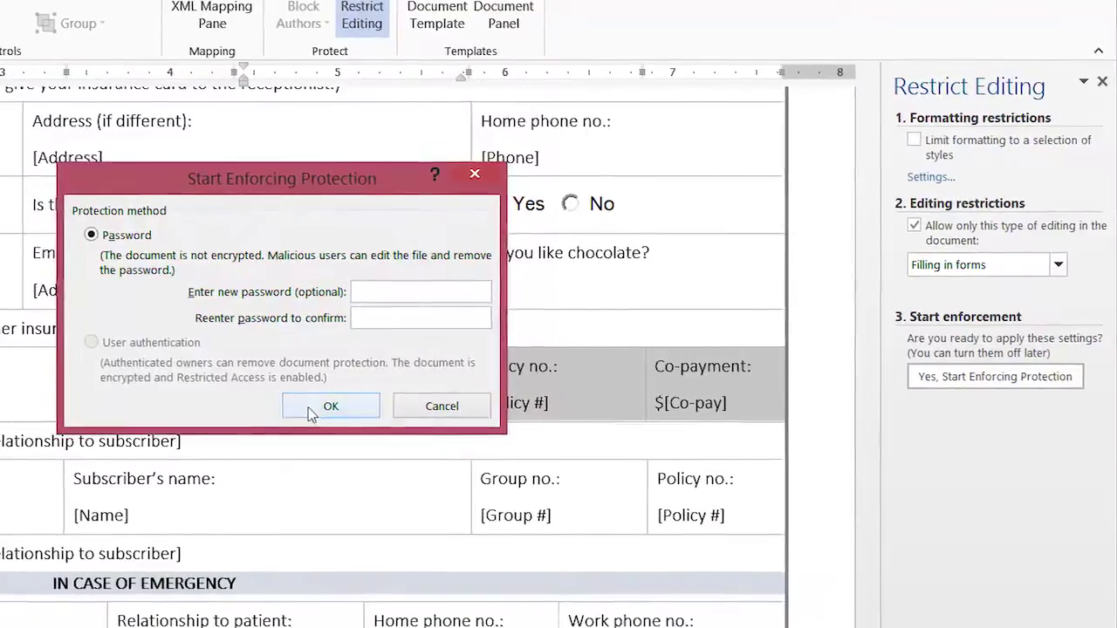
Confirm protection without a password and set Today's Date to 2/13/2014.
click(334, 404)
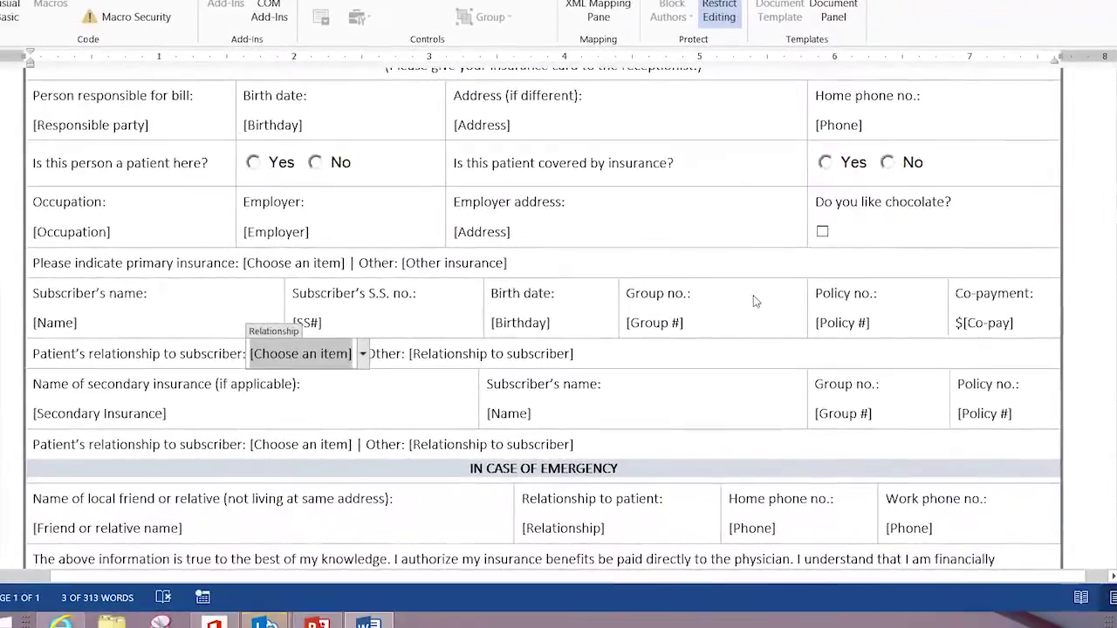
scroll(633, 333, up, 6)
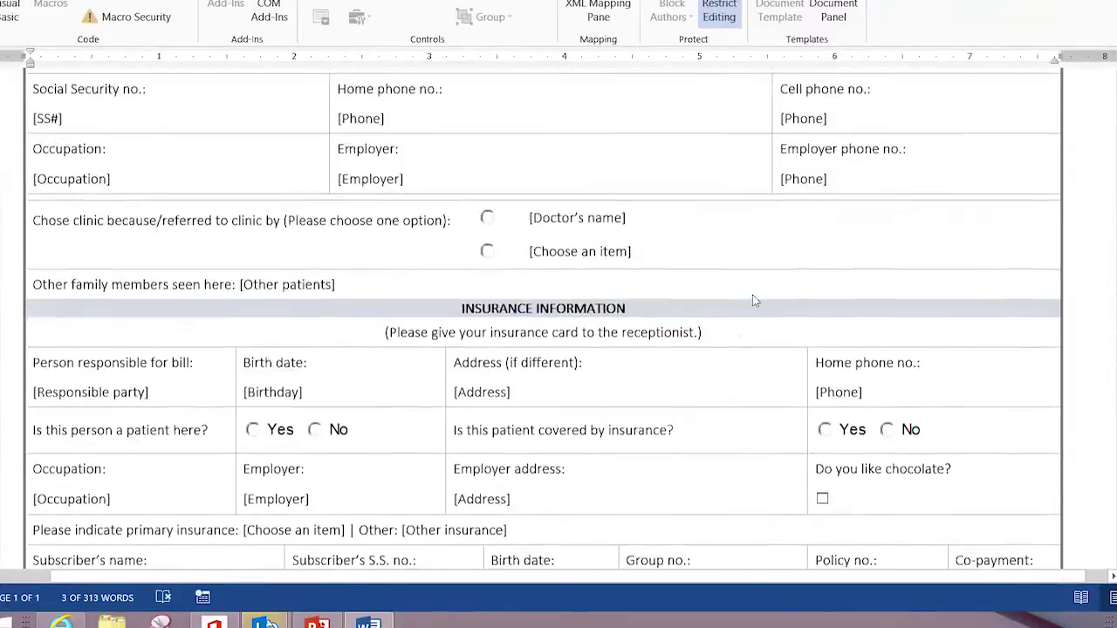
scroll(755, 300, up, 6)
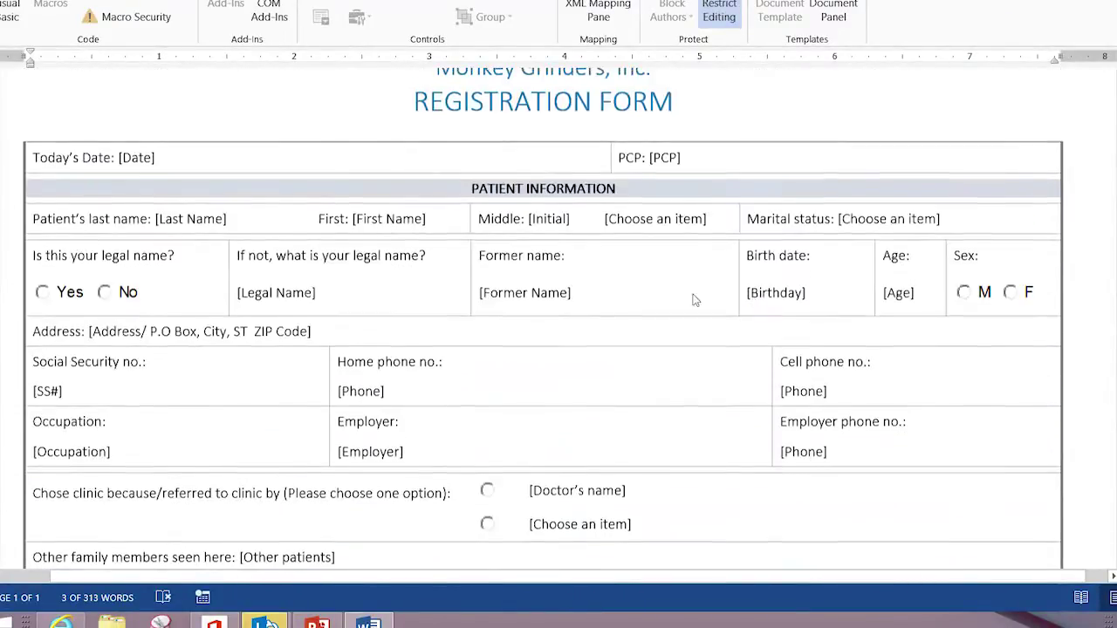
click(137, 164)
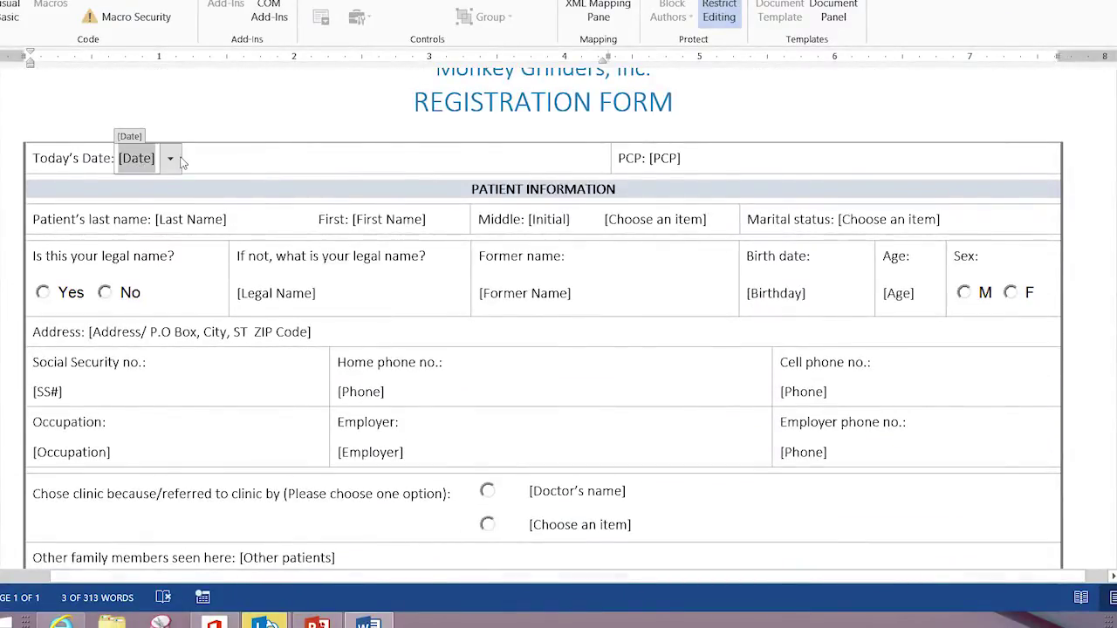
click(171, 161)
click(127, 246)
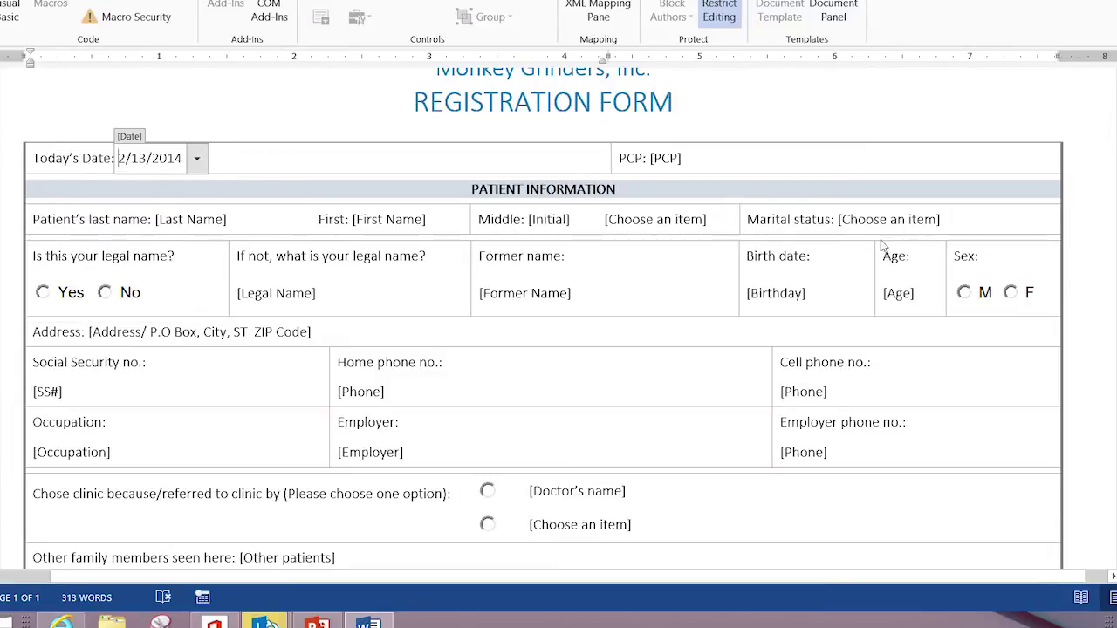
Set Marital status to Married and move on to the Former name field.
click(908, 219)
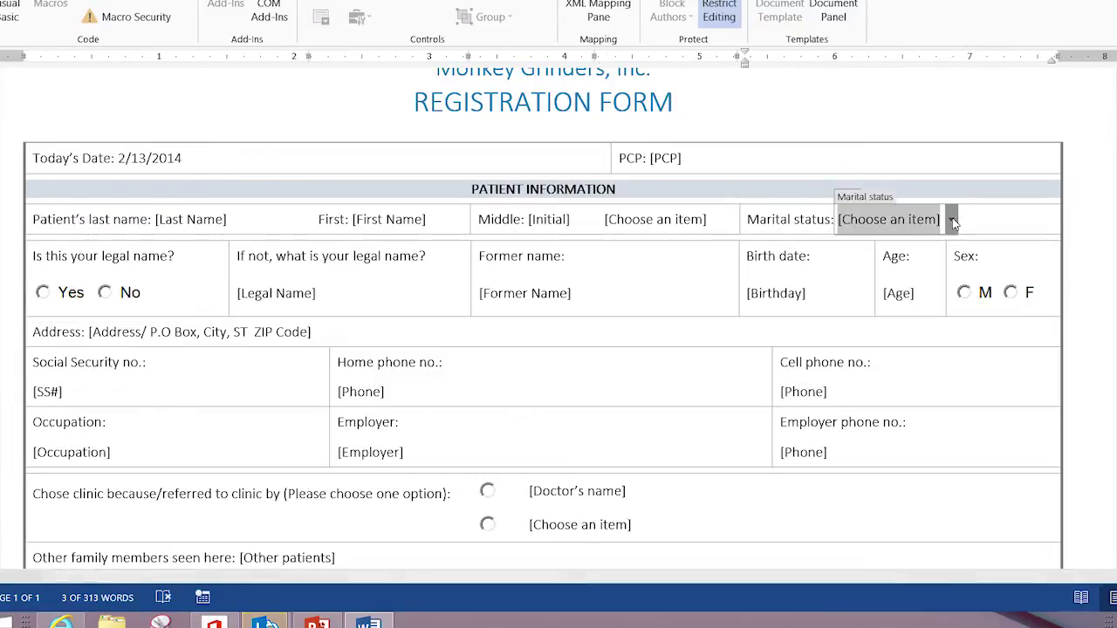
click(952, 220)
click(911, 265)
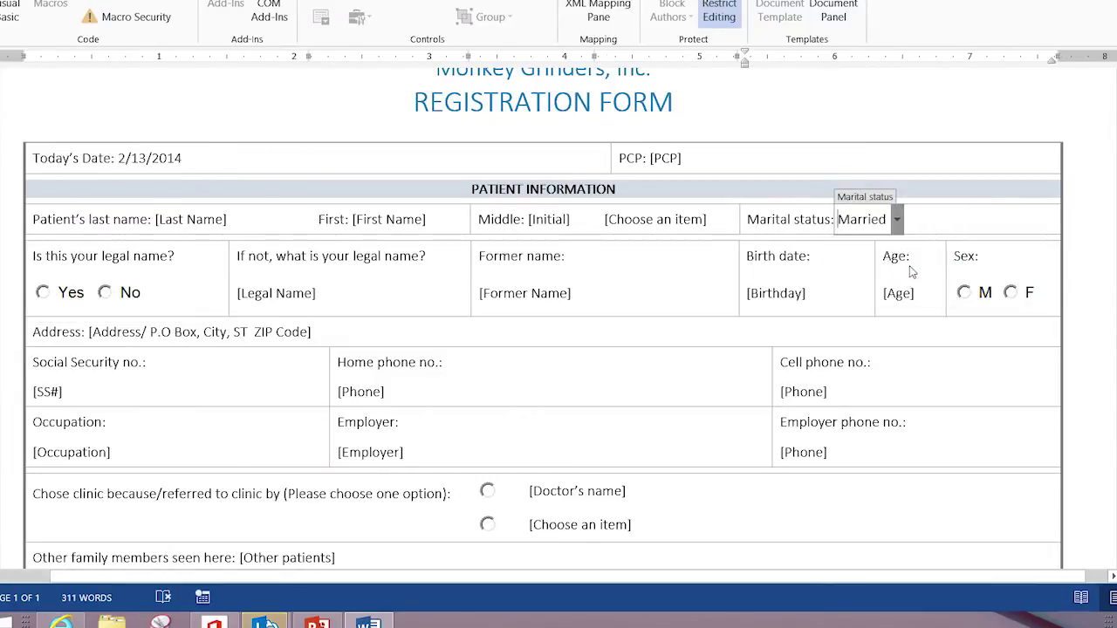
key(Tab)
key(Tab)
key(Tab)
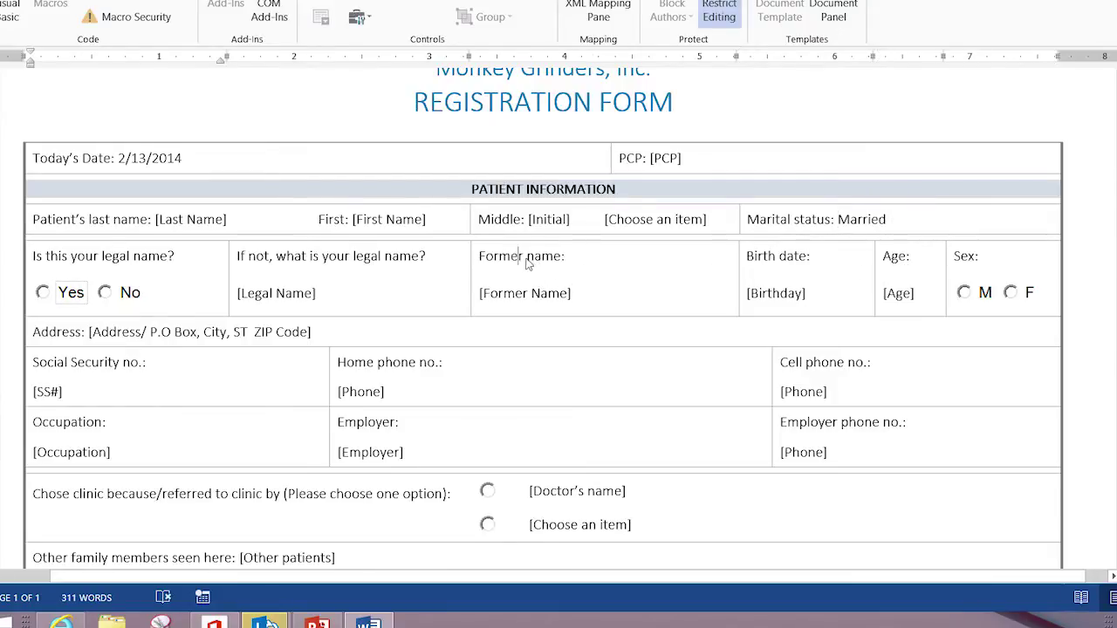
click(527, 265)
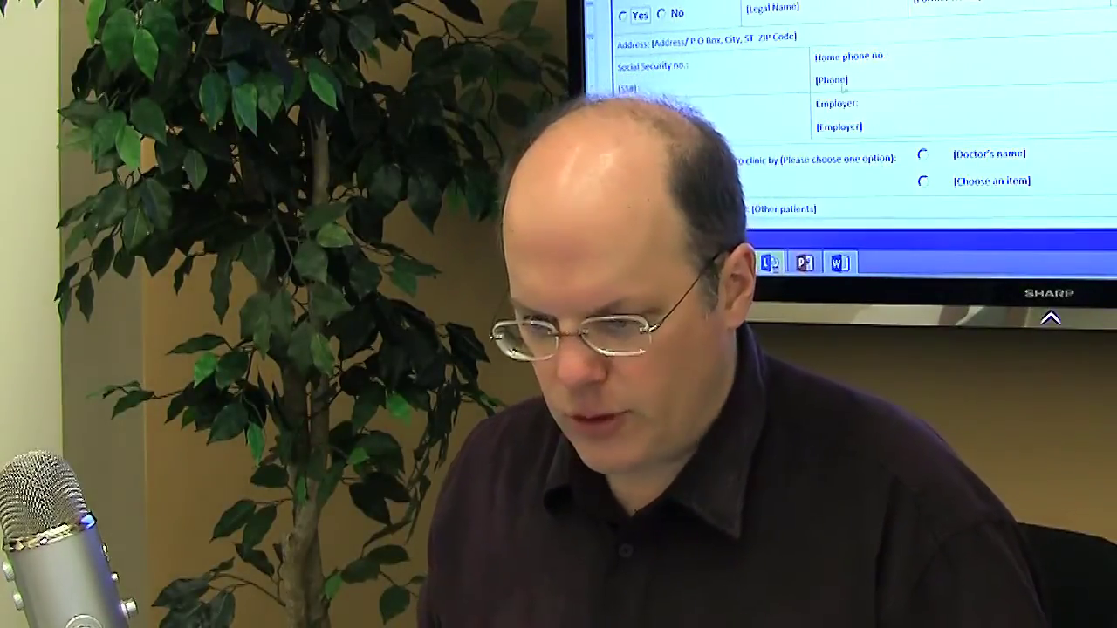
Create a new blank document and switch to its Document2 window.
key(alt+f)
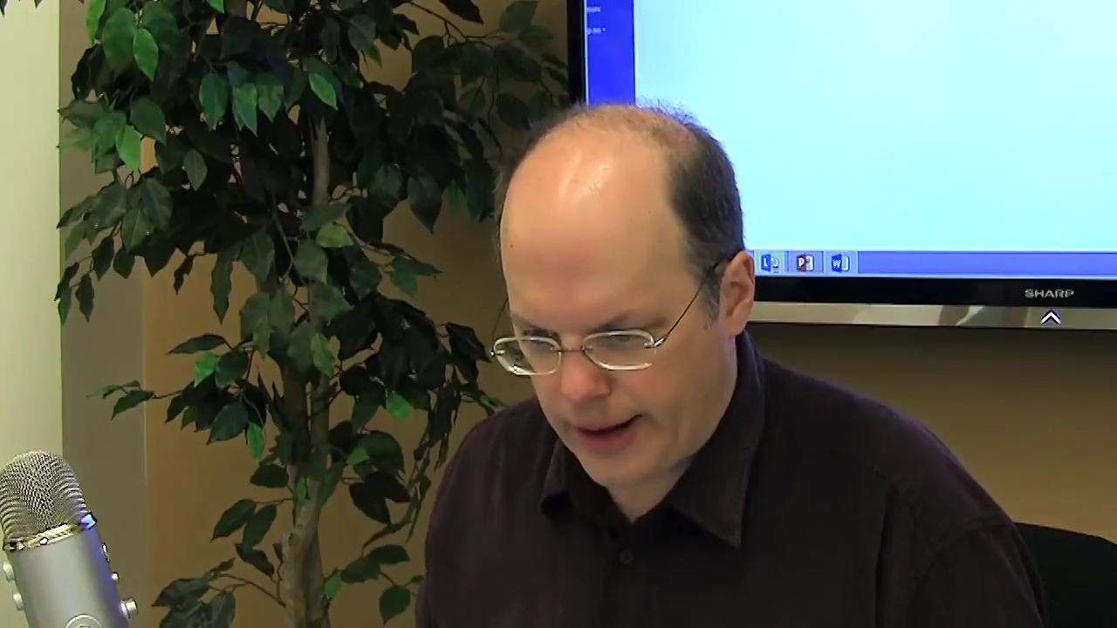
key(n)
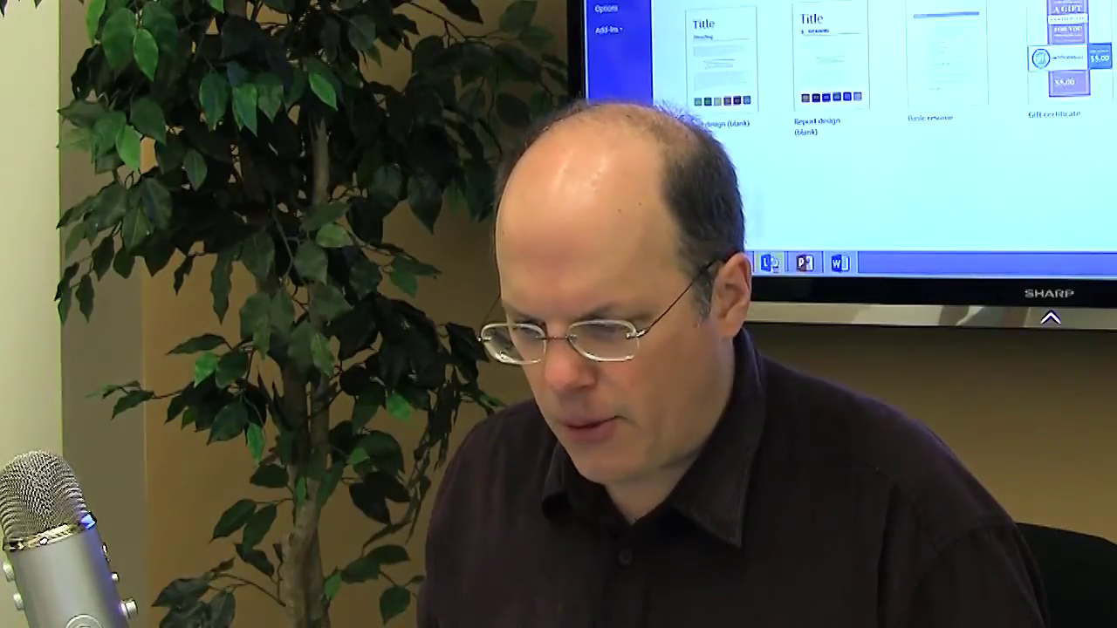
key(Return)
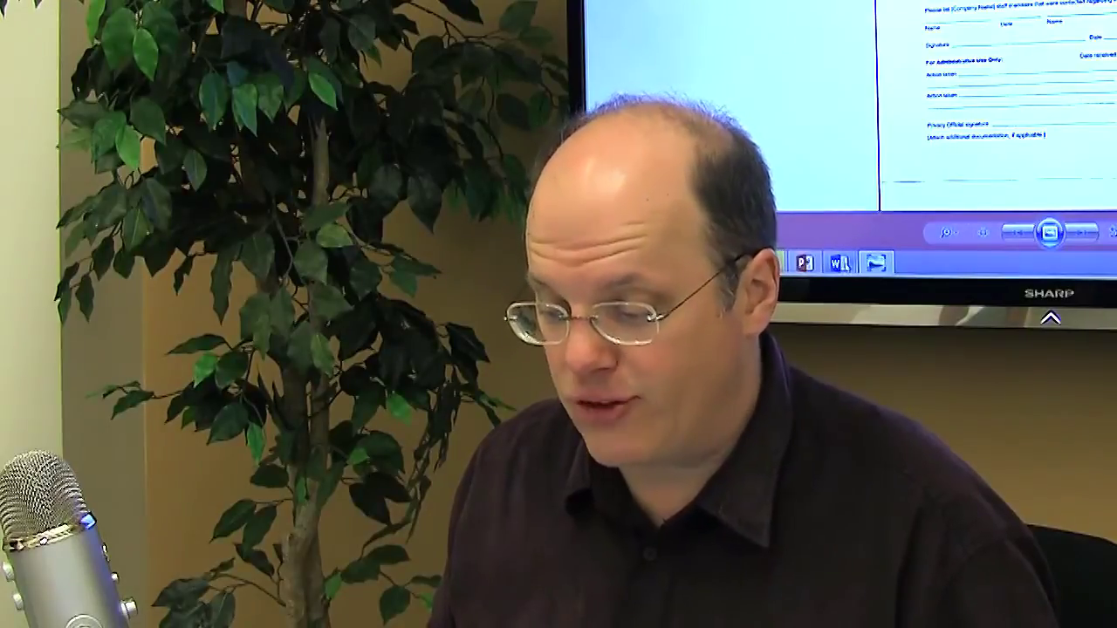
mouse_move(840, 263)
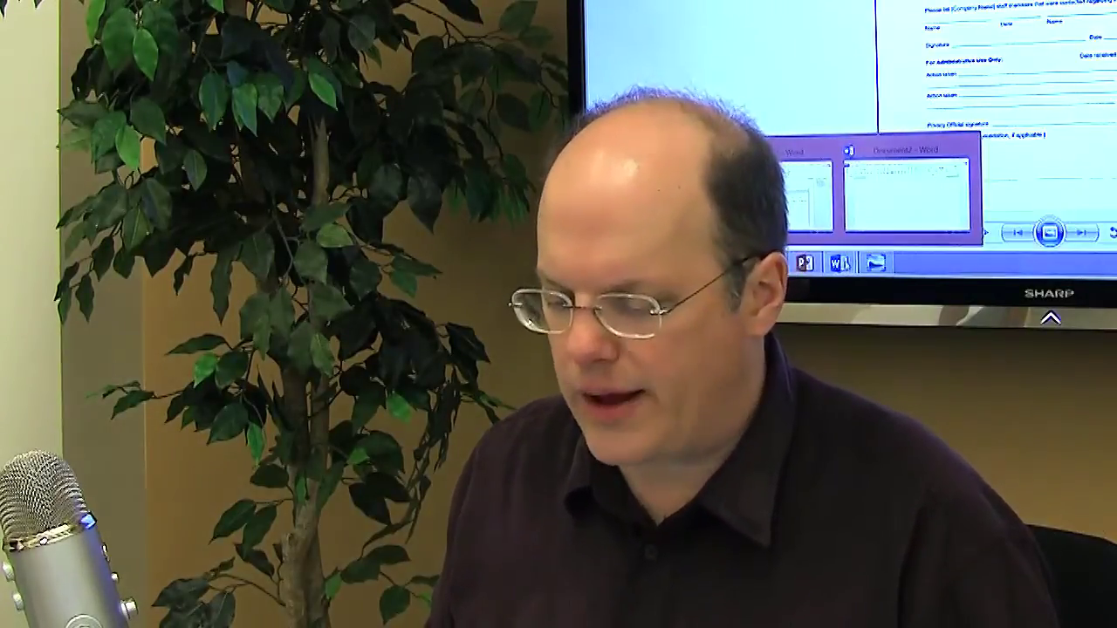
click(883, 207)
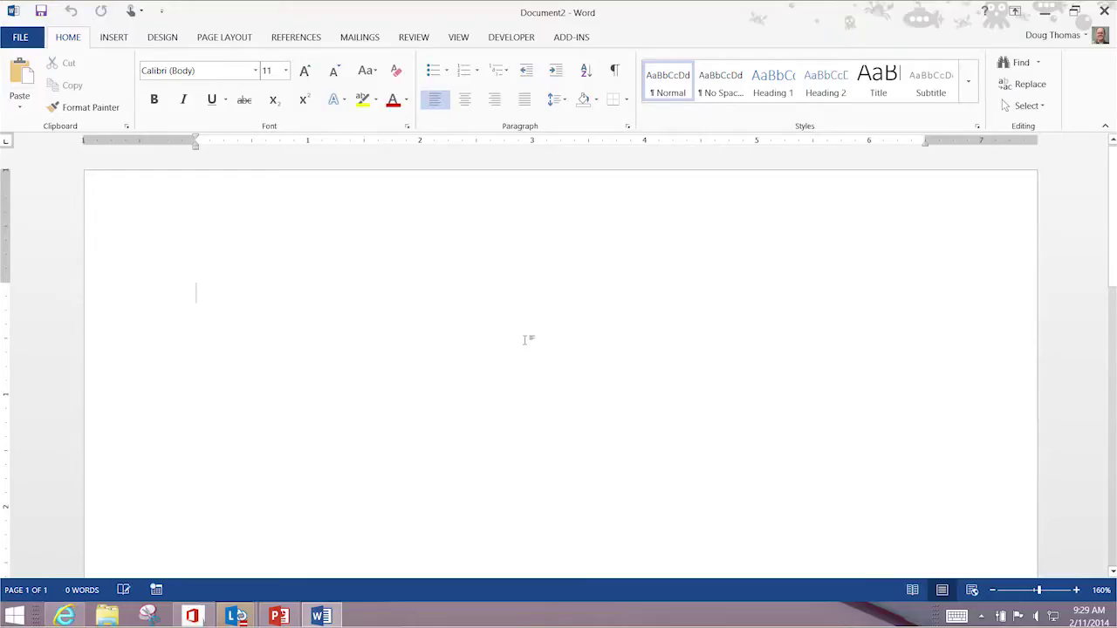
Insert the 'Form for work' picture from the Desktop into the document header.
double_click(122, 230)
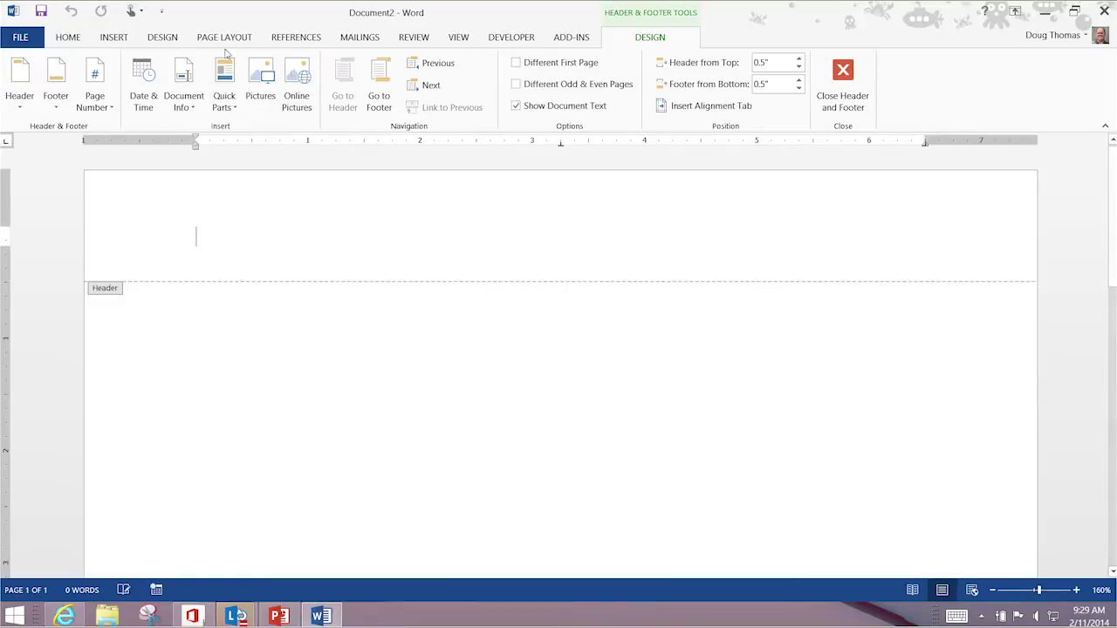
click(113, 40)
click(157, 85)
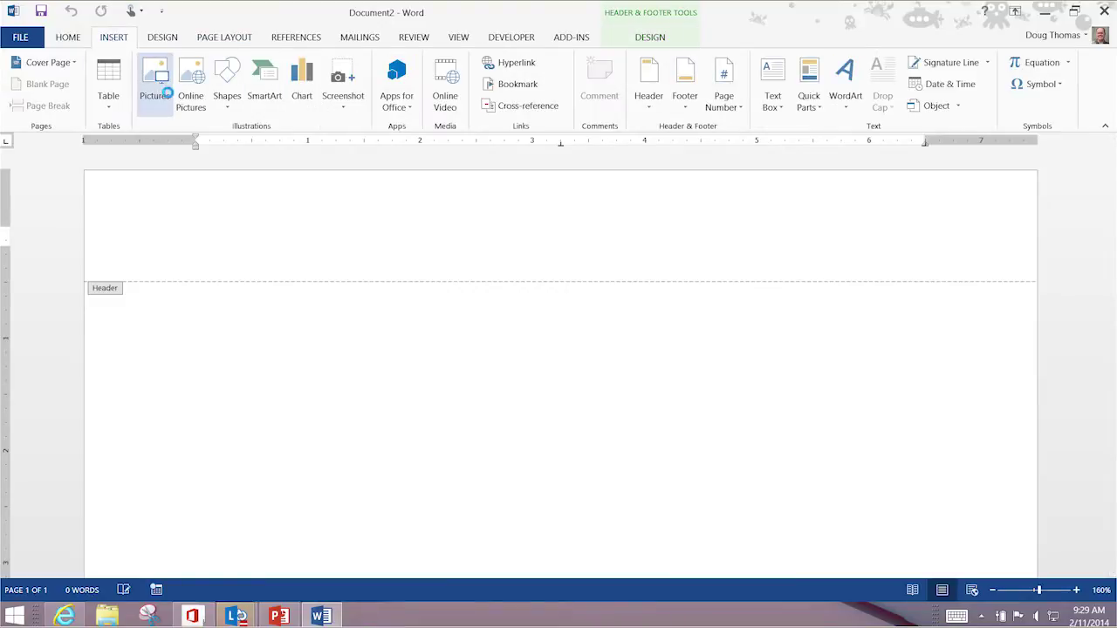
click(54, 140)
click(180, 137)
click(184, 137)
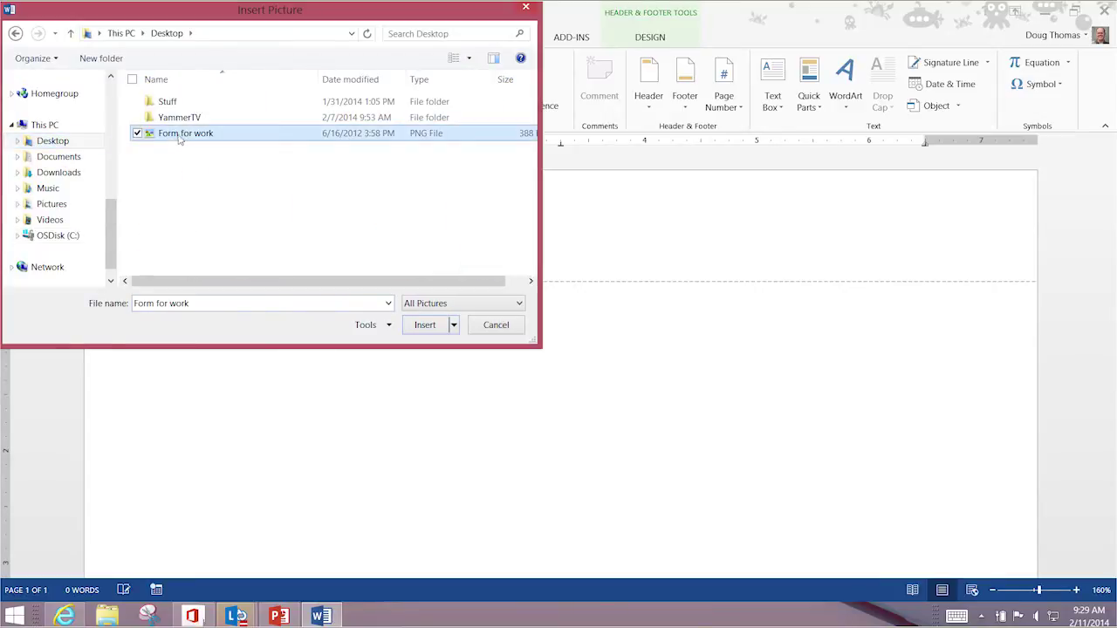
click(424, 325)
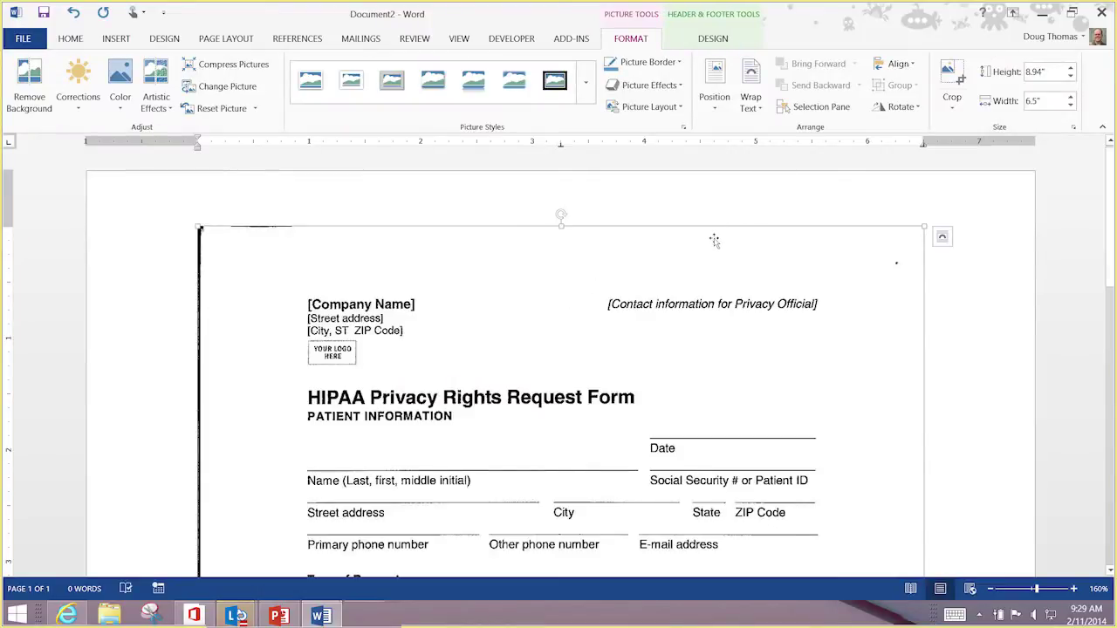
Set the HIPAA picture's wrapping to Behind Text and close the header.
click(751, 98)
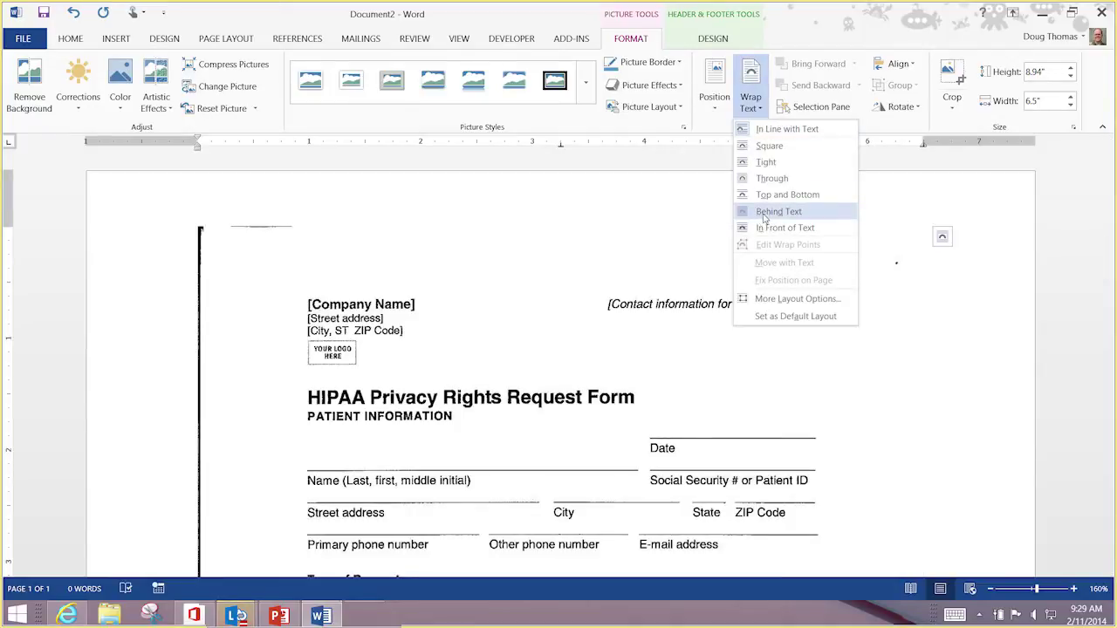
click(768, 212)
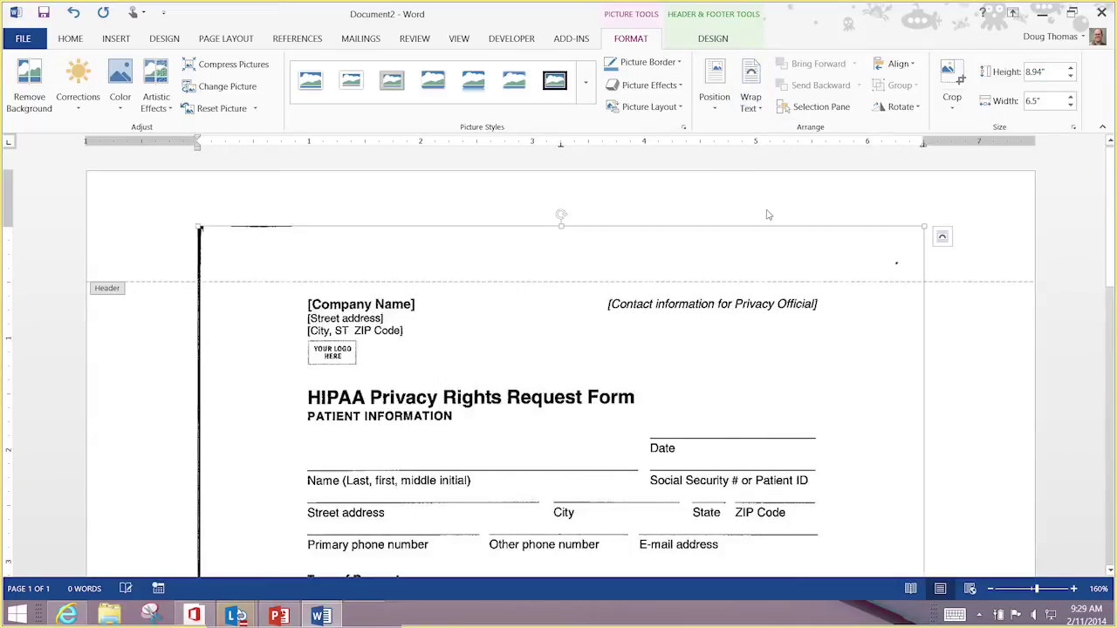
double_click(114, 292)
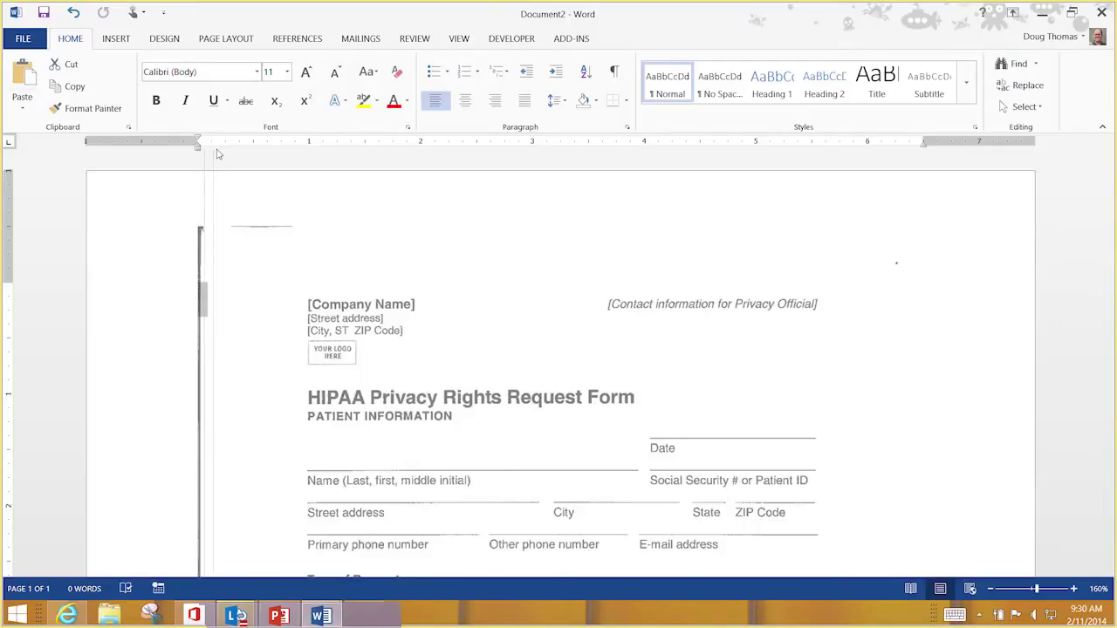
Shift the left indent right, set font size 7, and move down to the name line.
drag(268, 155, 315, 154)
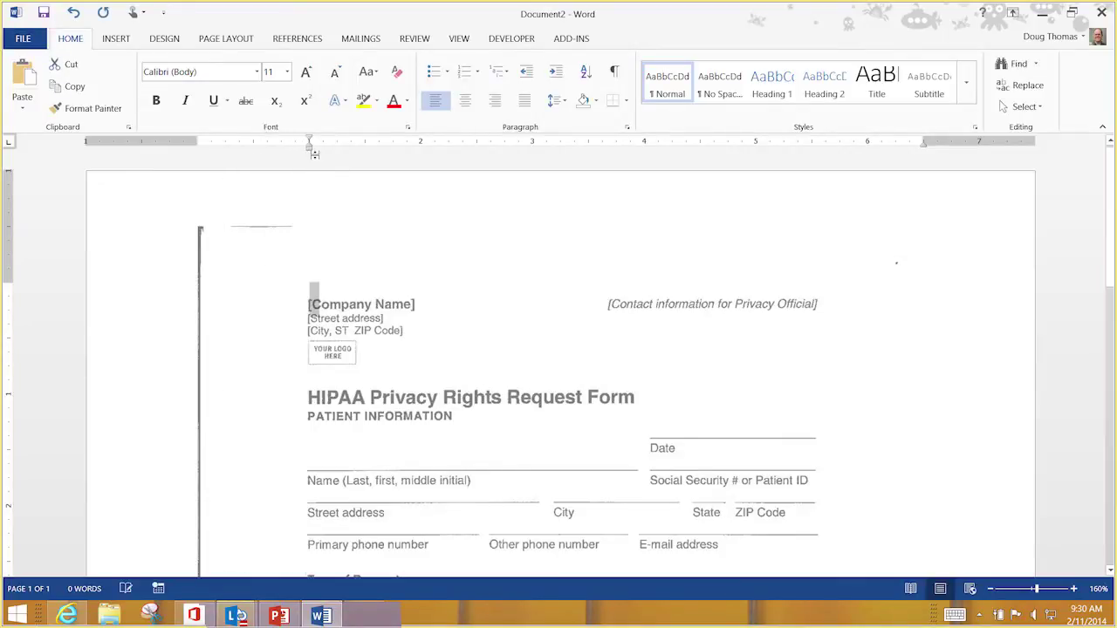
click(286, 71)
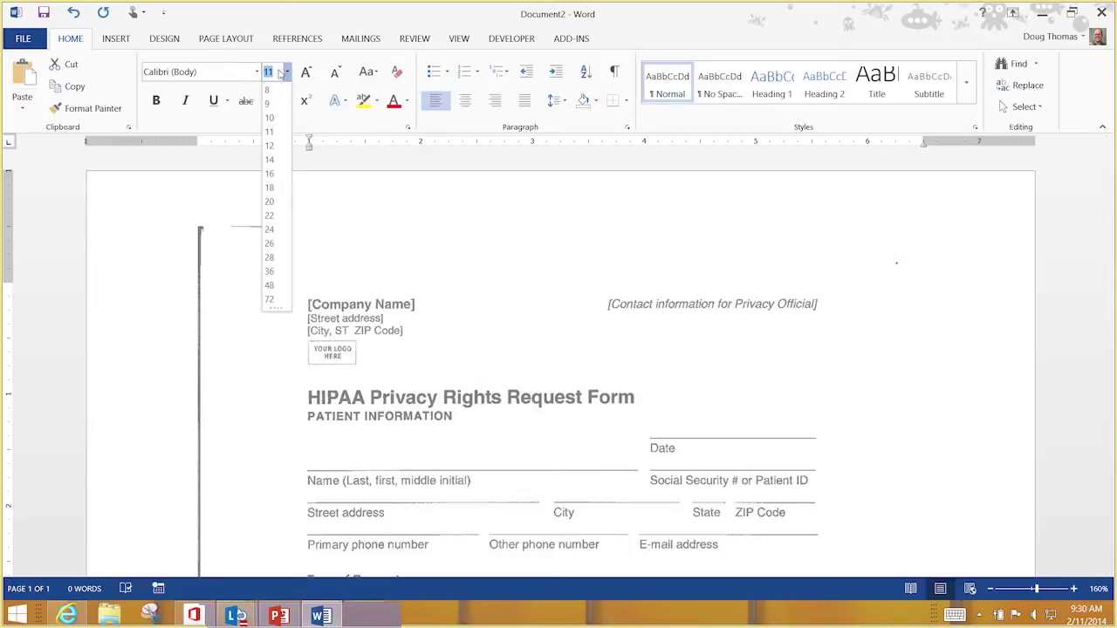
click(342, 244)
key(Down)
key(Down)
key(Down)
key(Down)
key(Down)
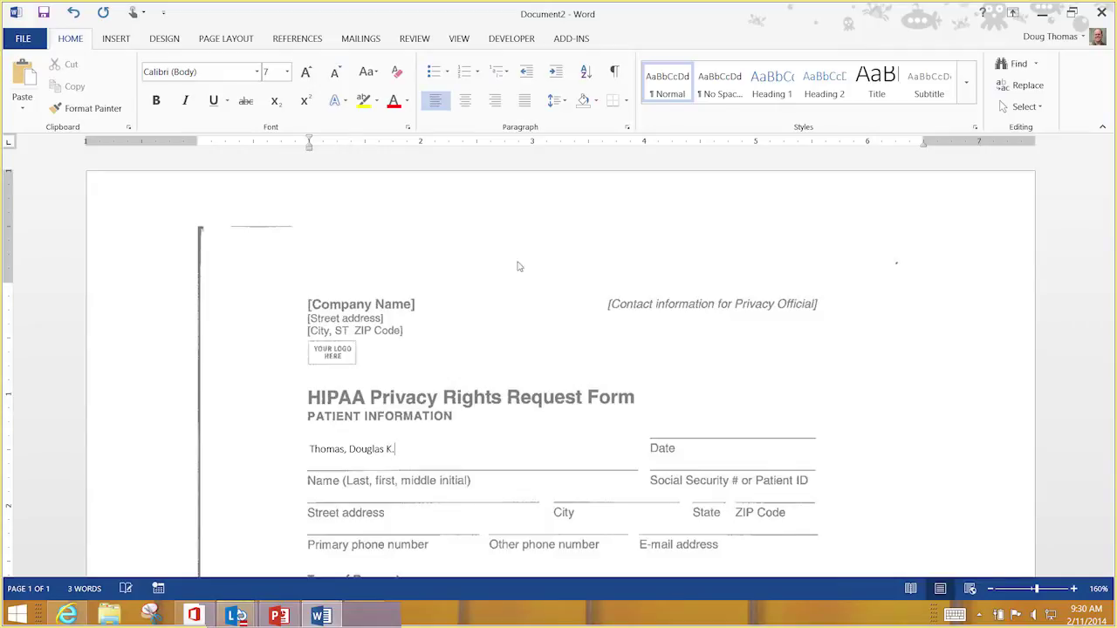
Tab past the name and position the entry point after Date on the form.
key(Tab)
key(Tab)
key(Tab)
key(Tab)
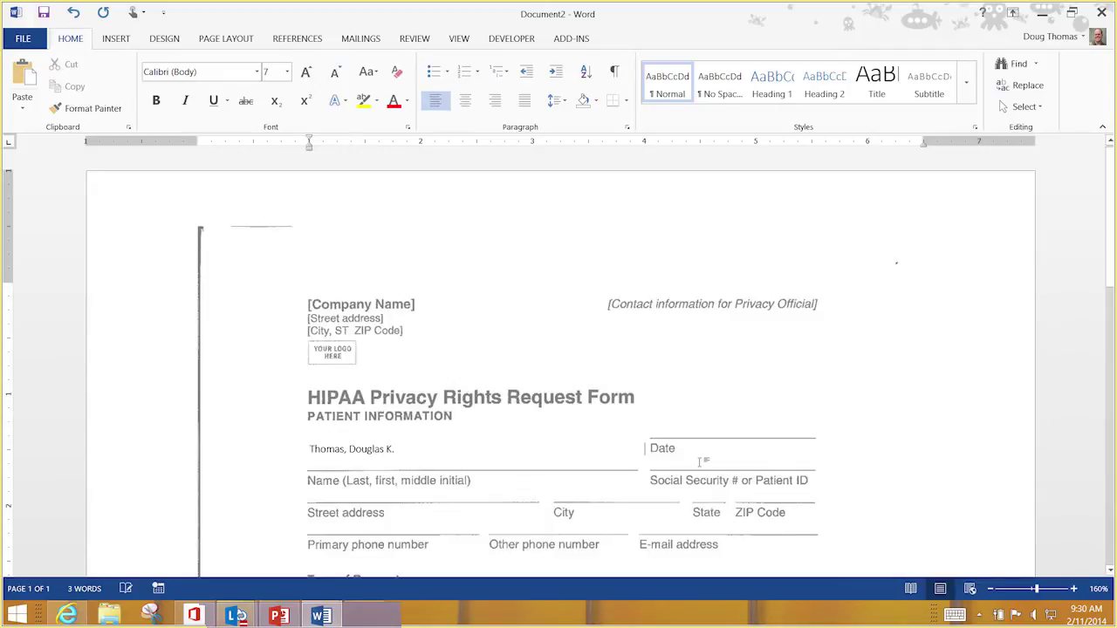
click(678, 449)
key(Tab)
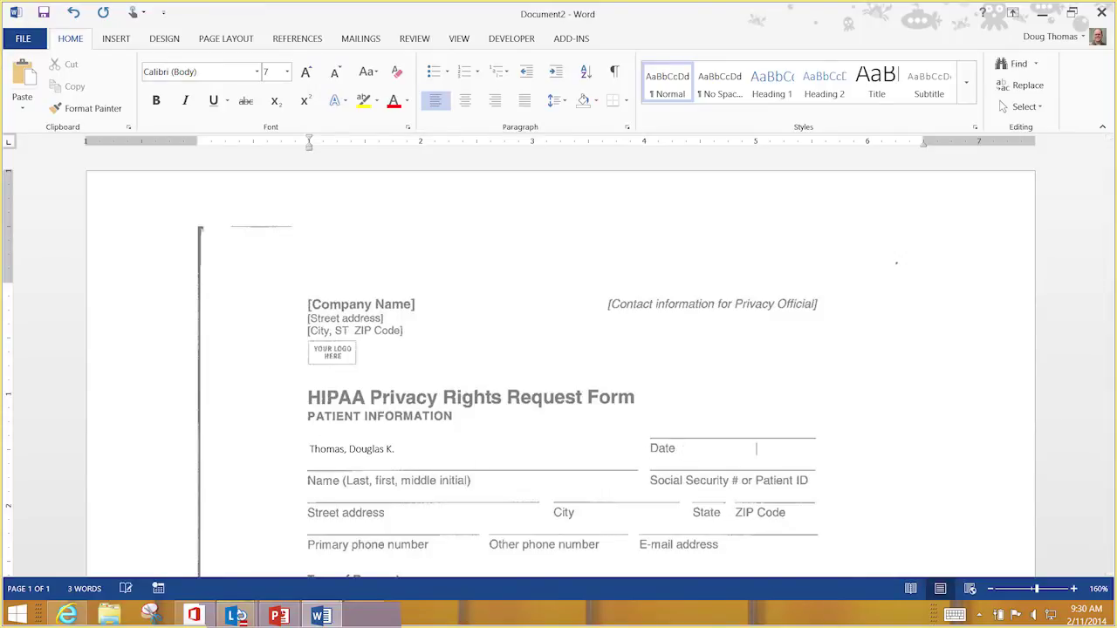